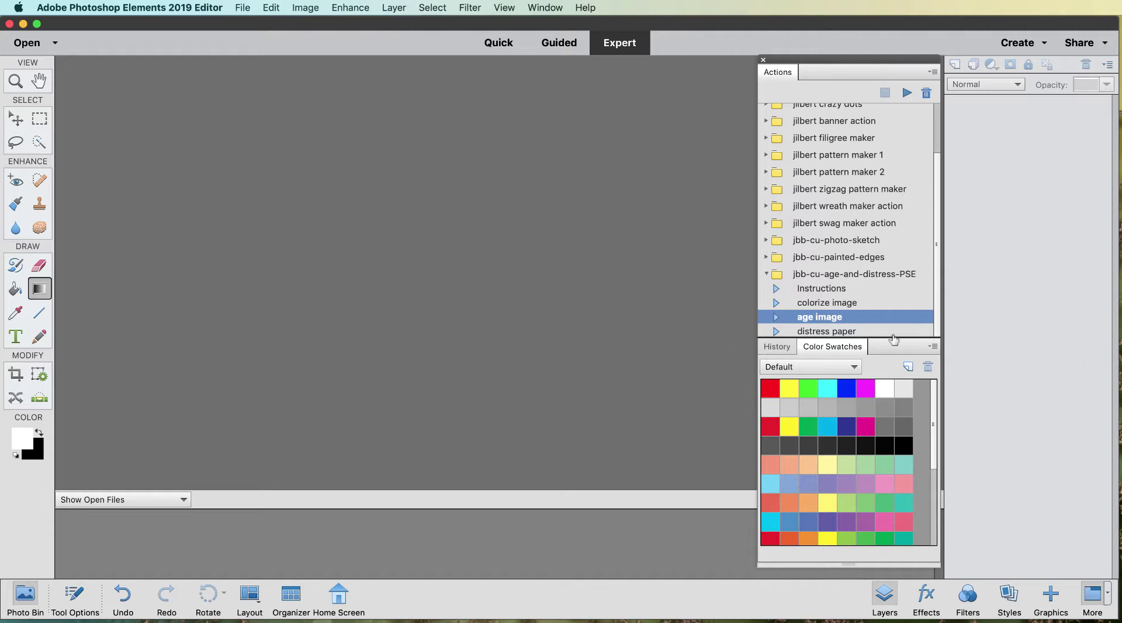
Play the Instructions action to read its message, then dismiss it
click(803, 305)
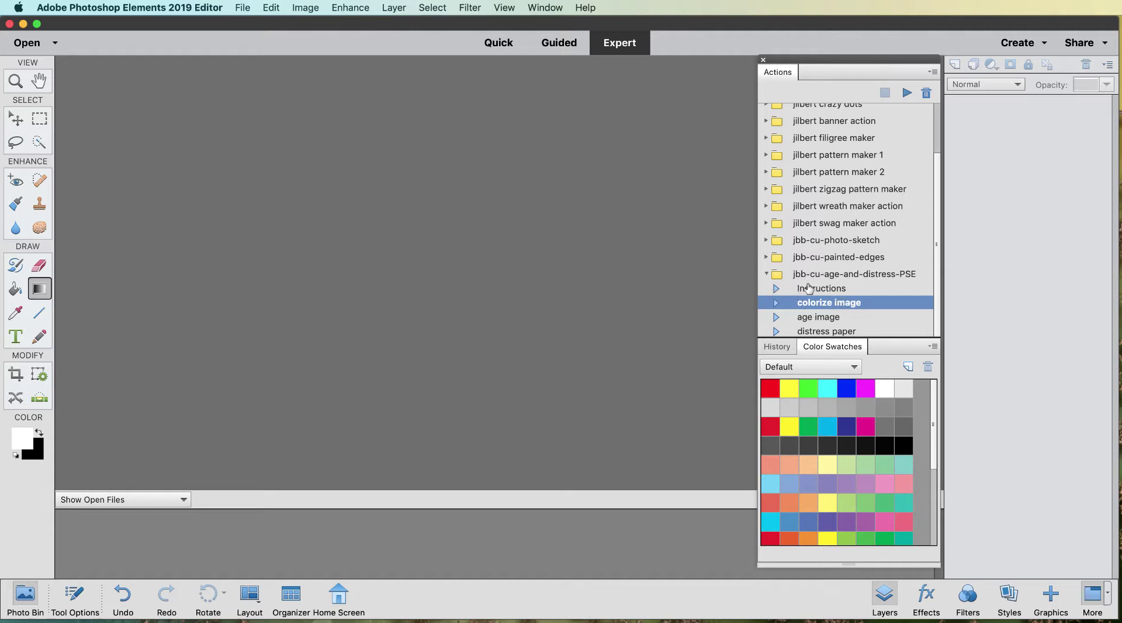
click(815, 288)
click(906, 93)
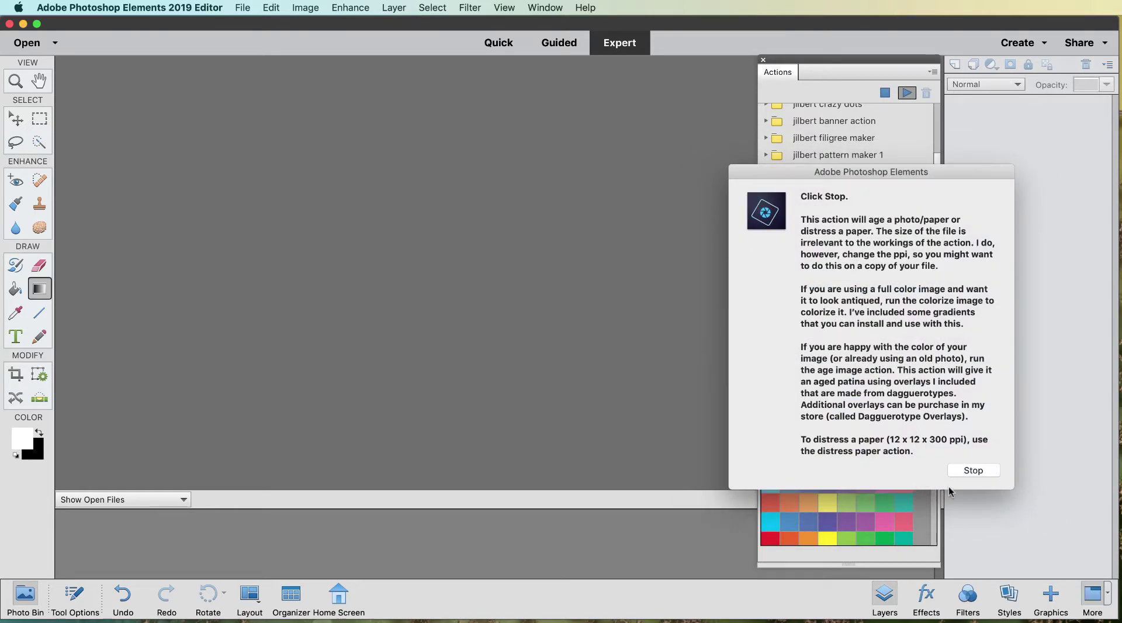
click(974, 471)
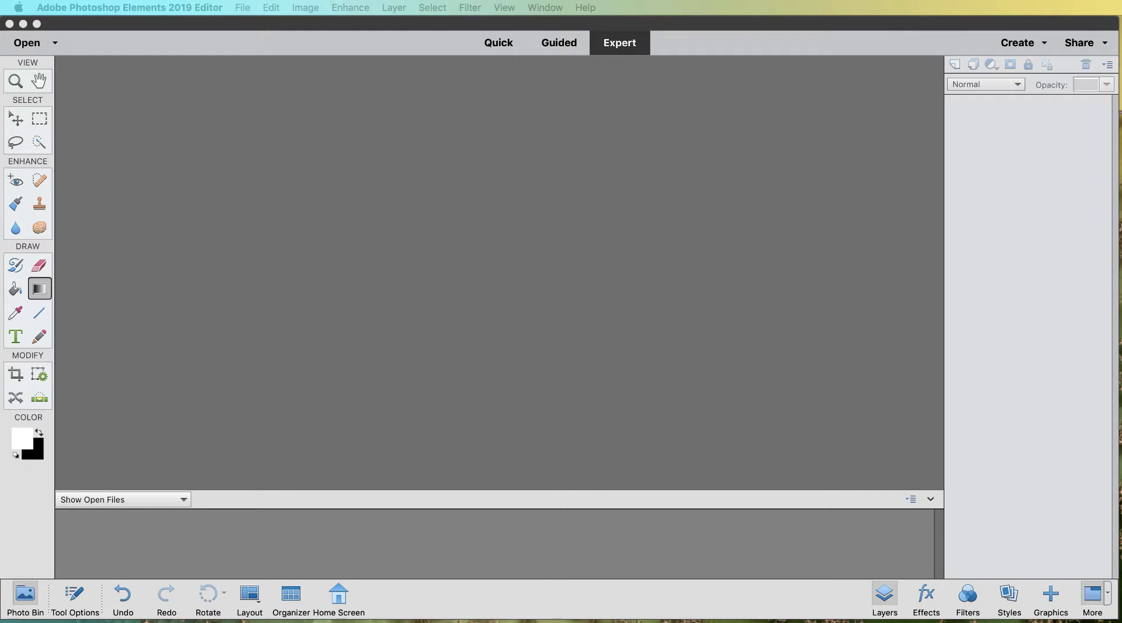
Open mill-1620440.jpg and start the colorize image action, confirming the photo is already open
drag(608, 327, 445, 302)
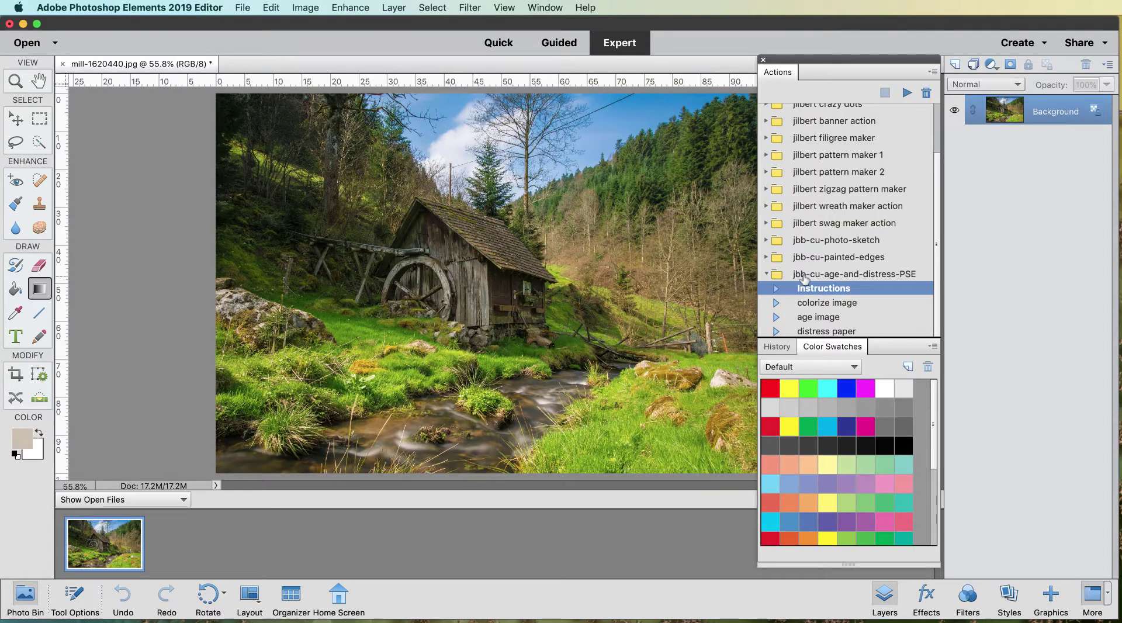
click(810, 304)
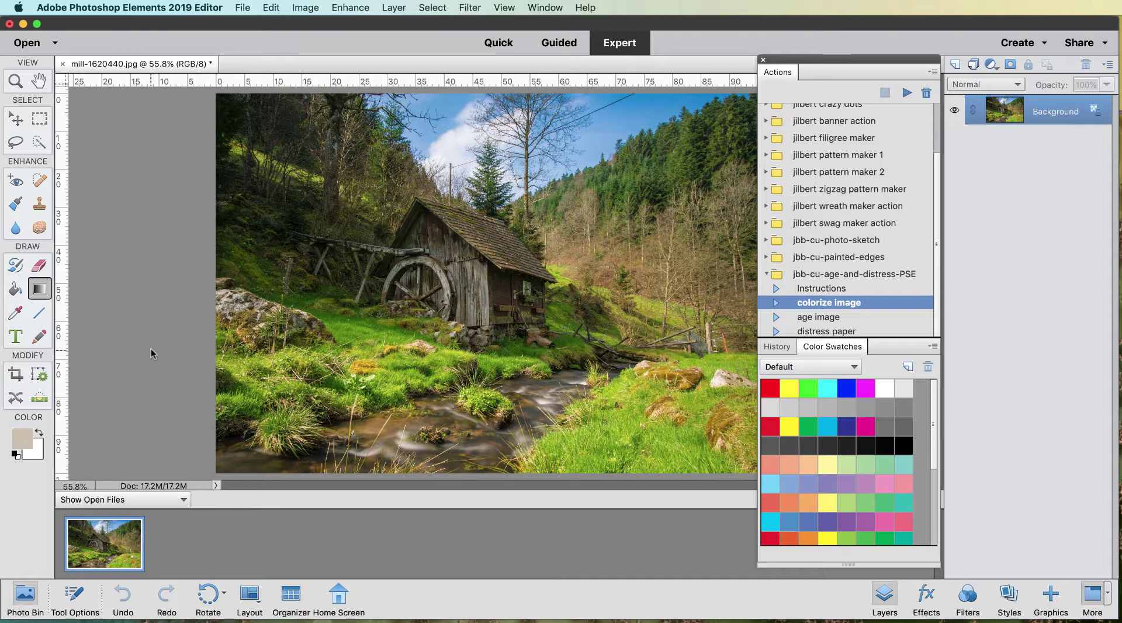
click(907, 94)
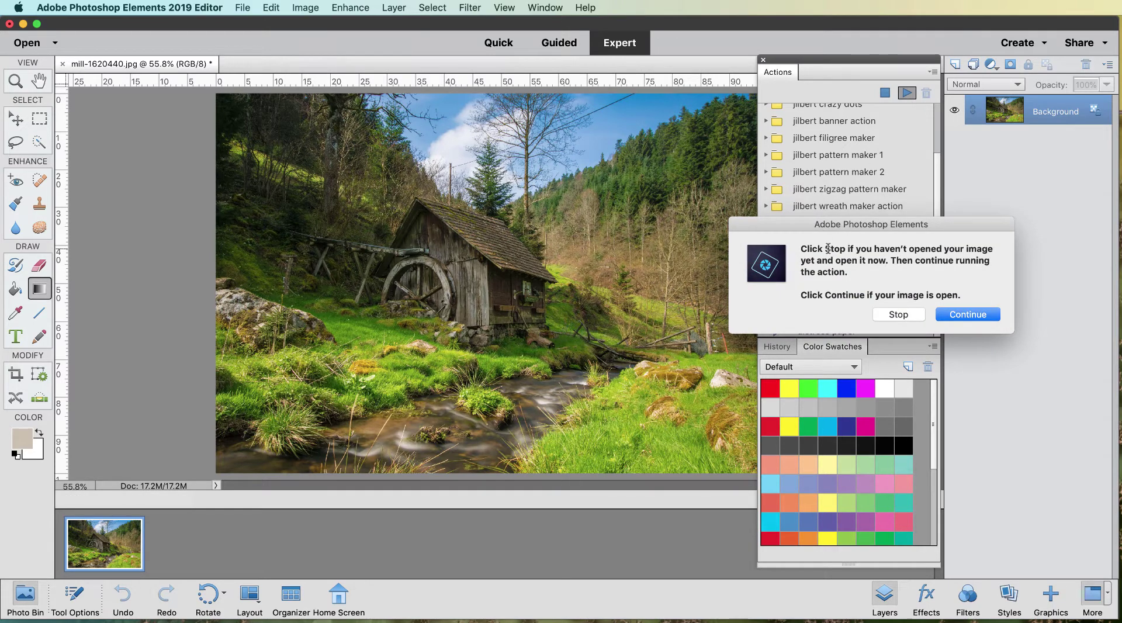
click(970, 315)
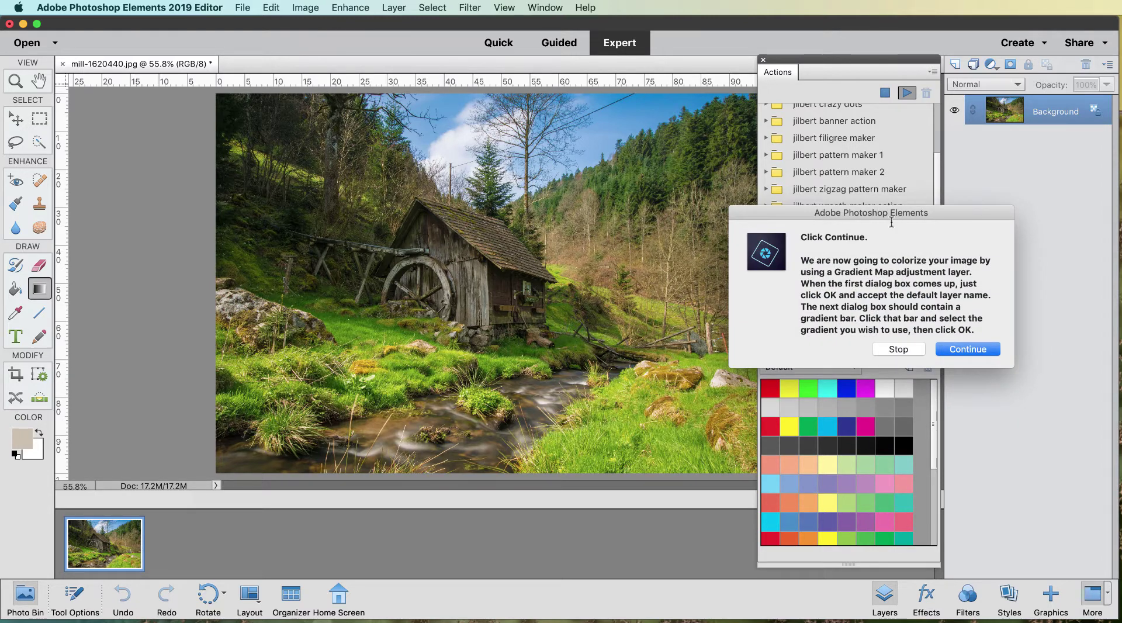
Accept the Gradient Map 1 layer, browse the gradient list, then cancel the gradient map
click(955, 351)
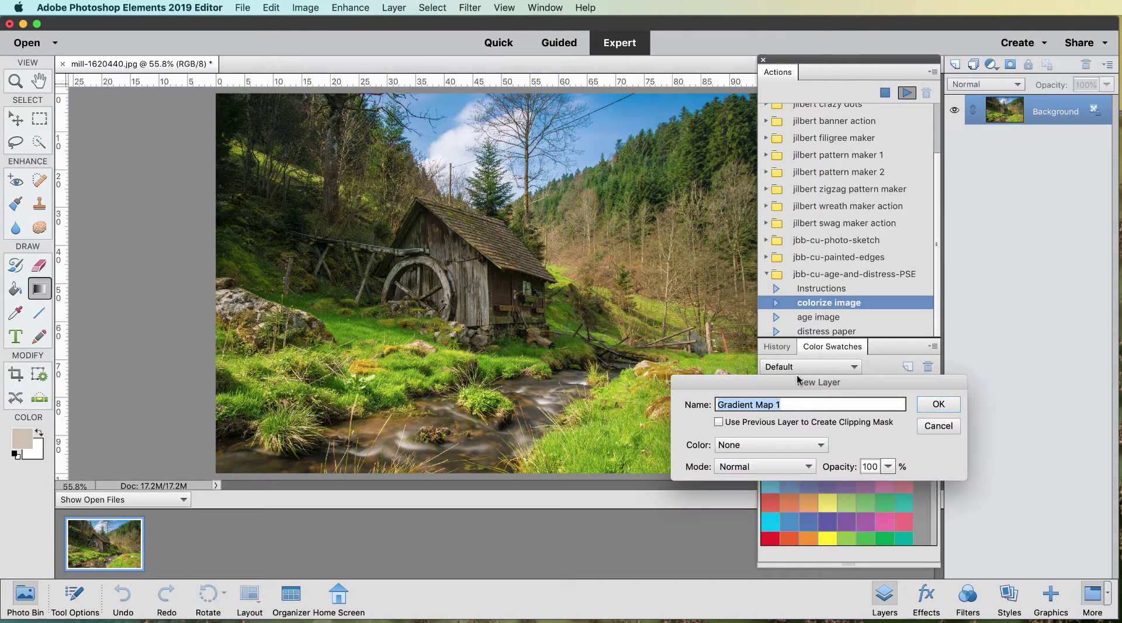
drag(798, 381, 687, 320)
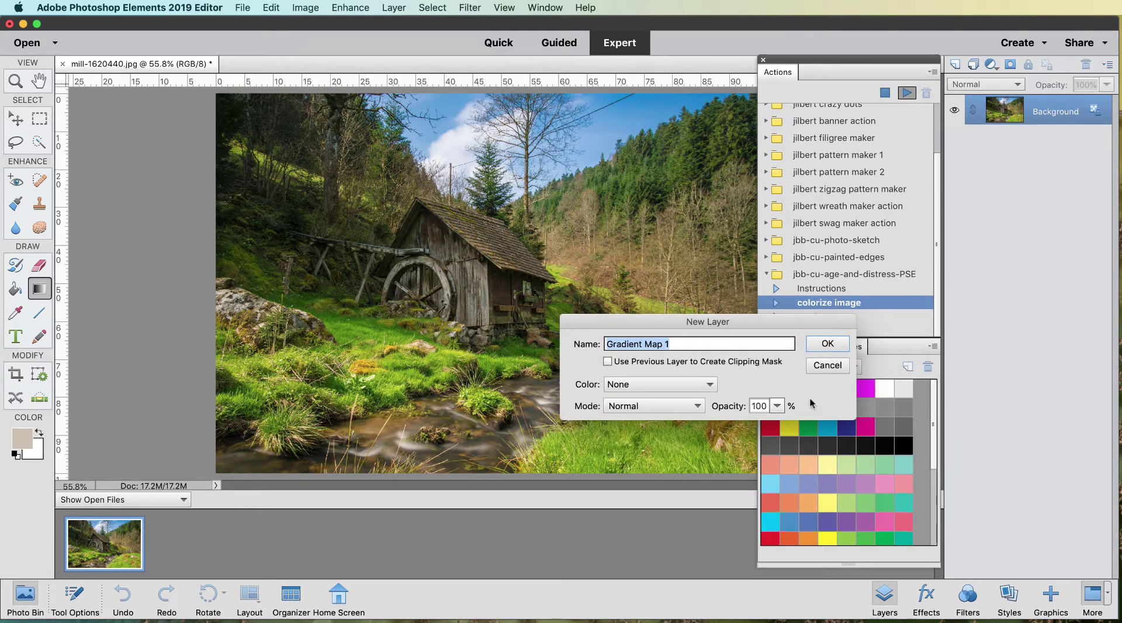
click(828, 350)
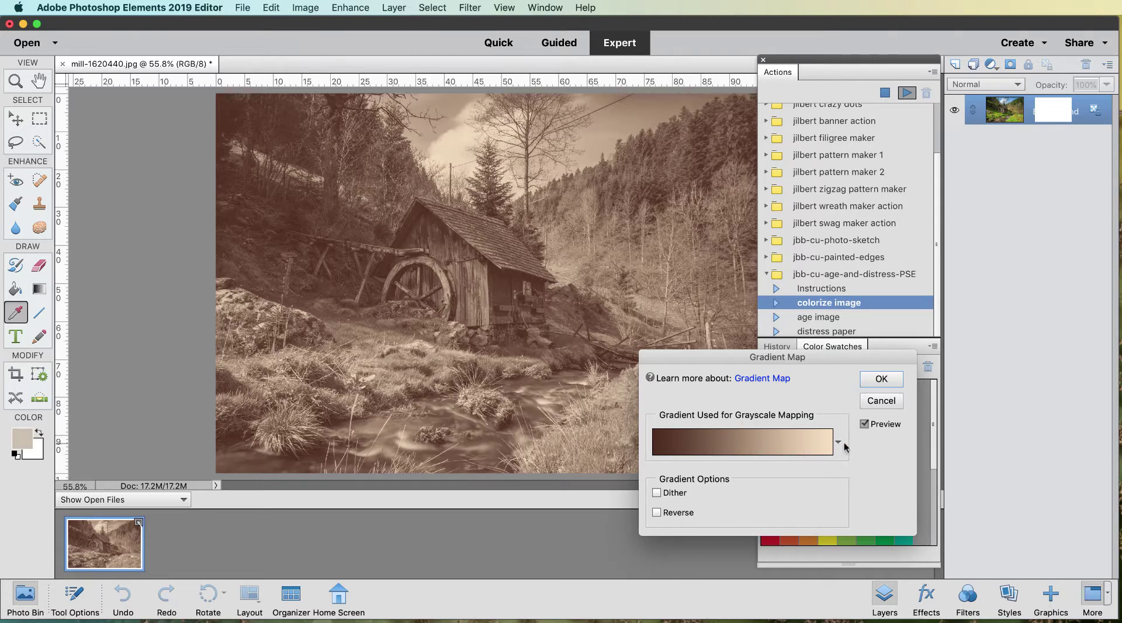
click(838, 445)
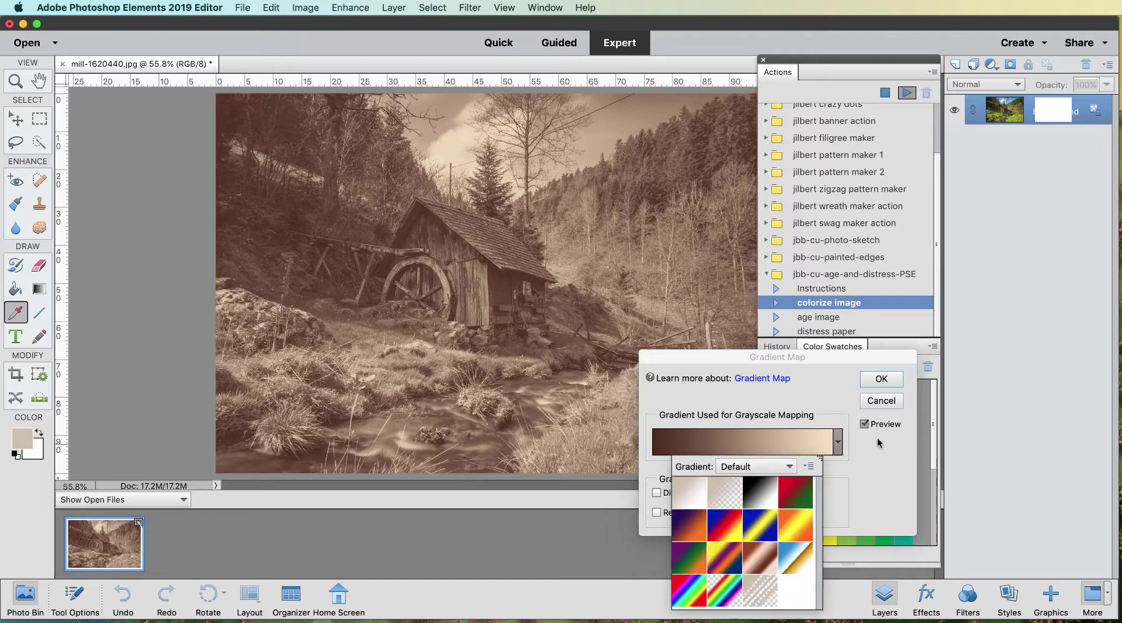
click(885, 477)
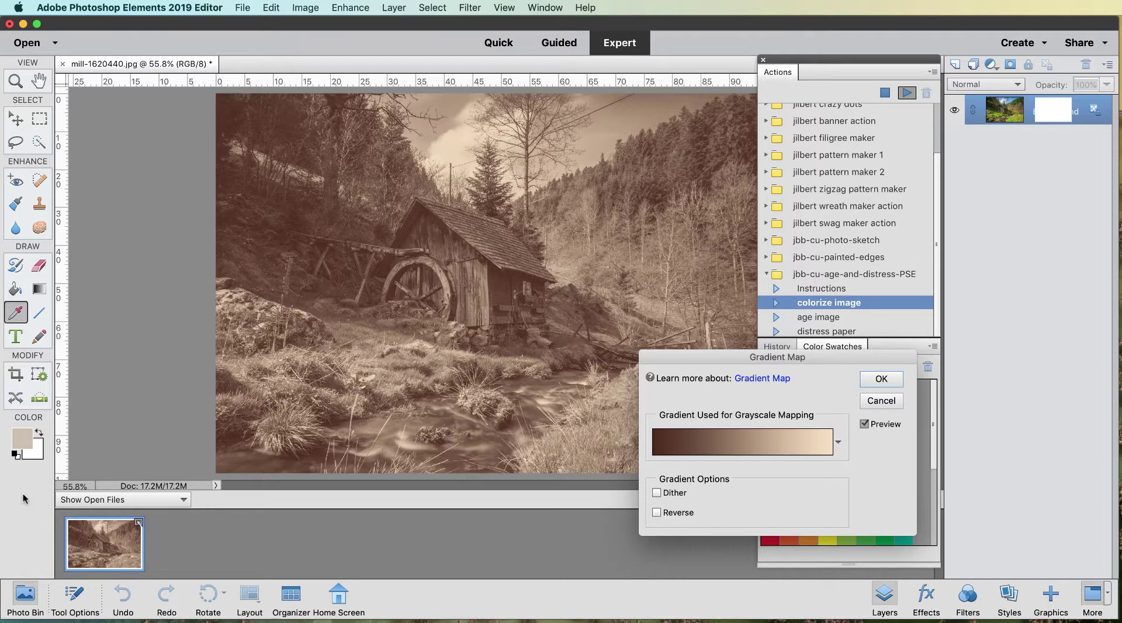
click(899, 404)
Select the Gradient tool and open its preset list menu to find the Preset Manager
click(45, 286)
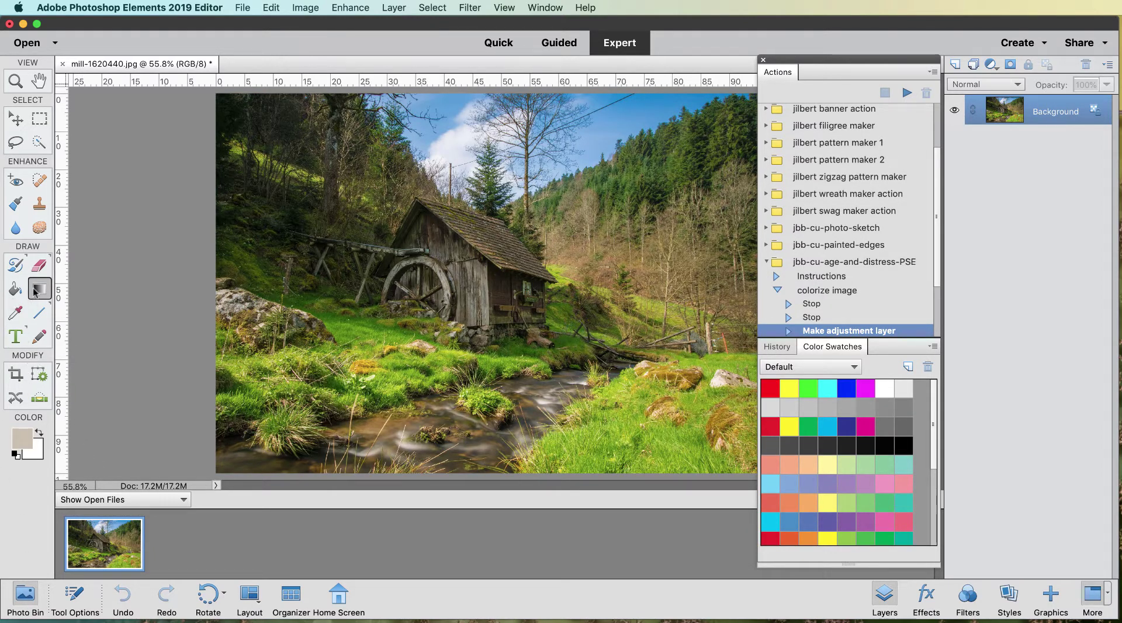
click(73, 592)
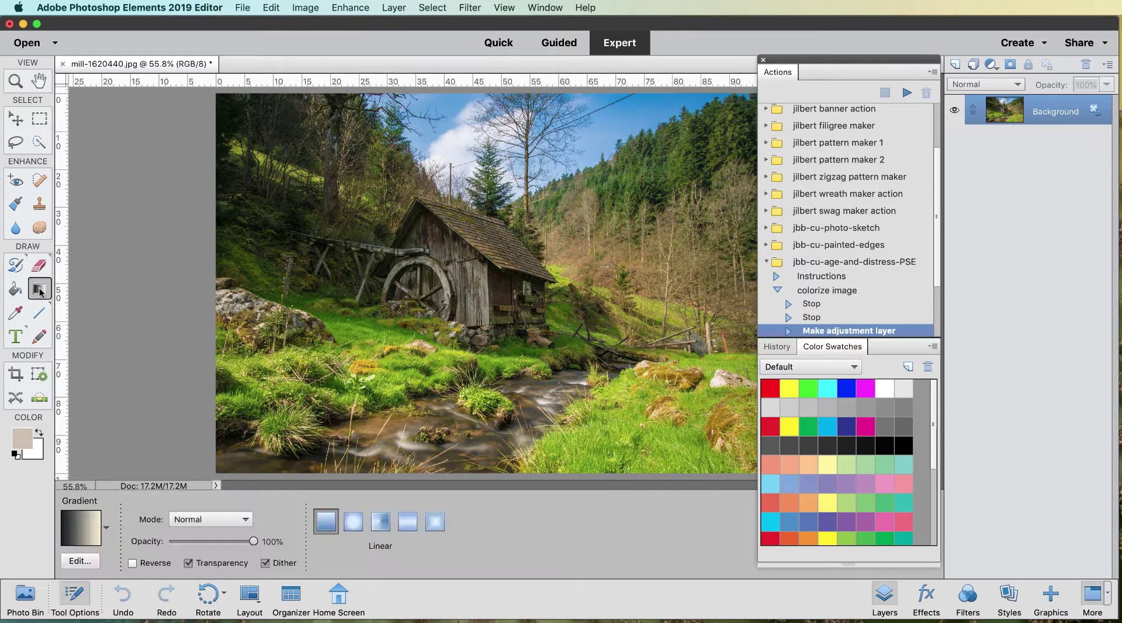
click(107, 536)
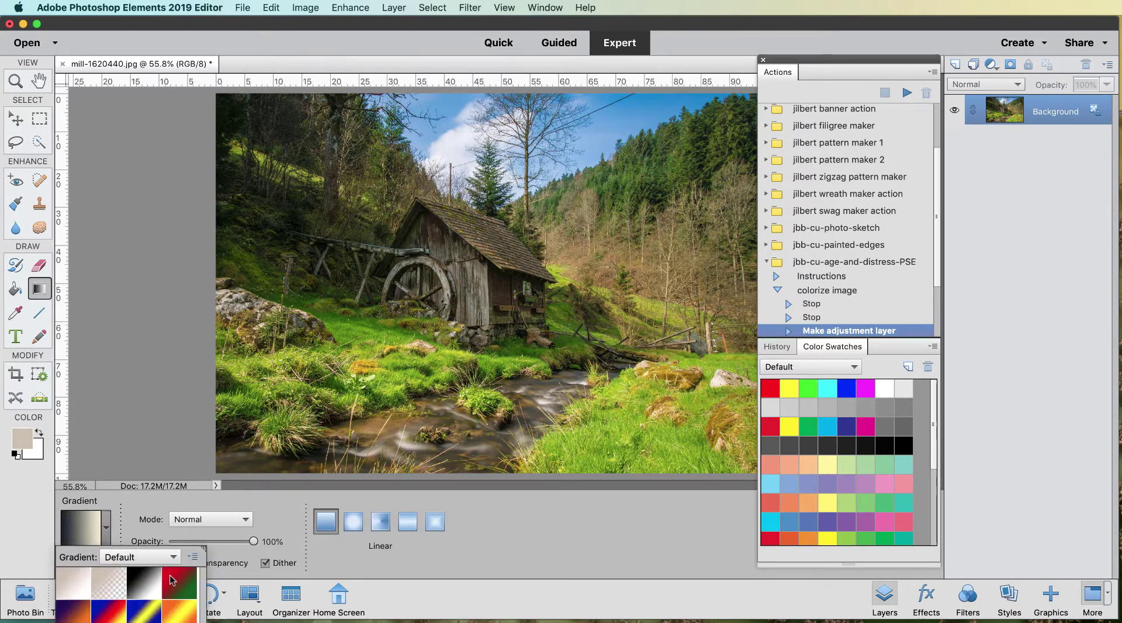
click(194, 557)
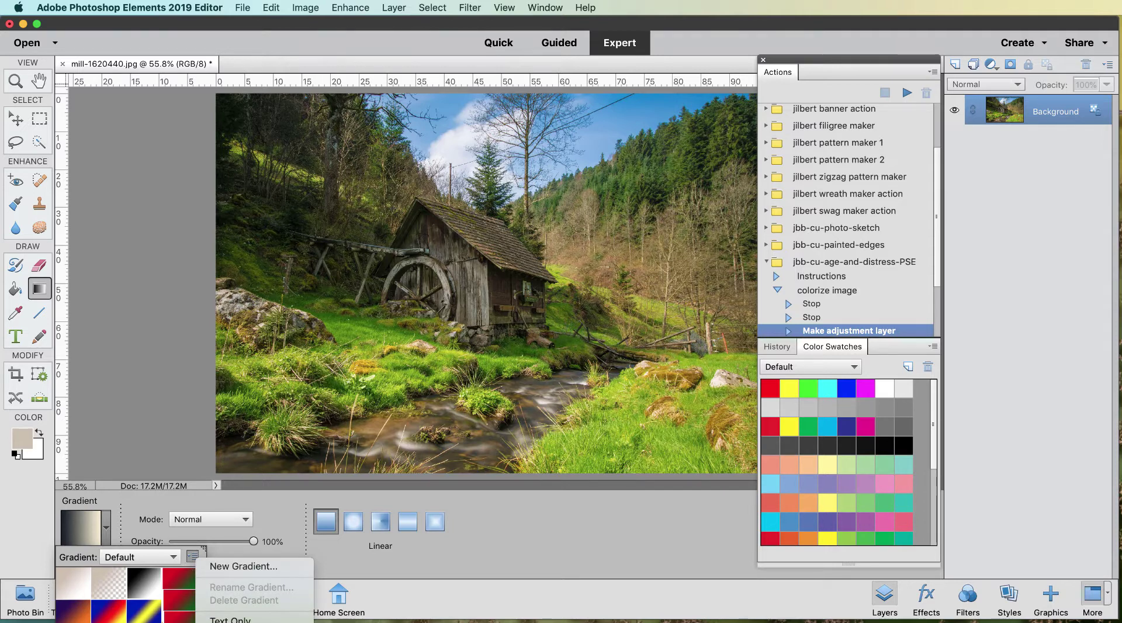
click(284, 590)
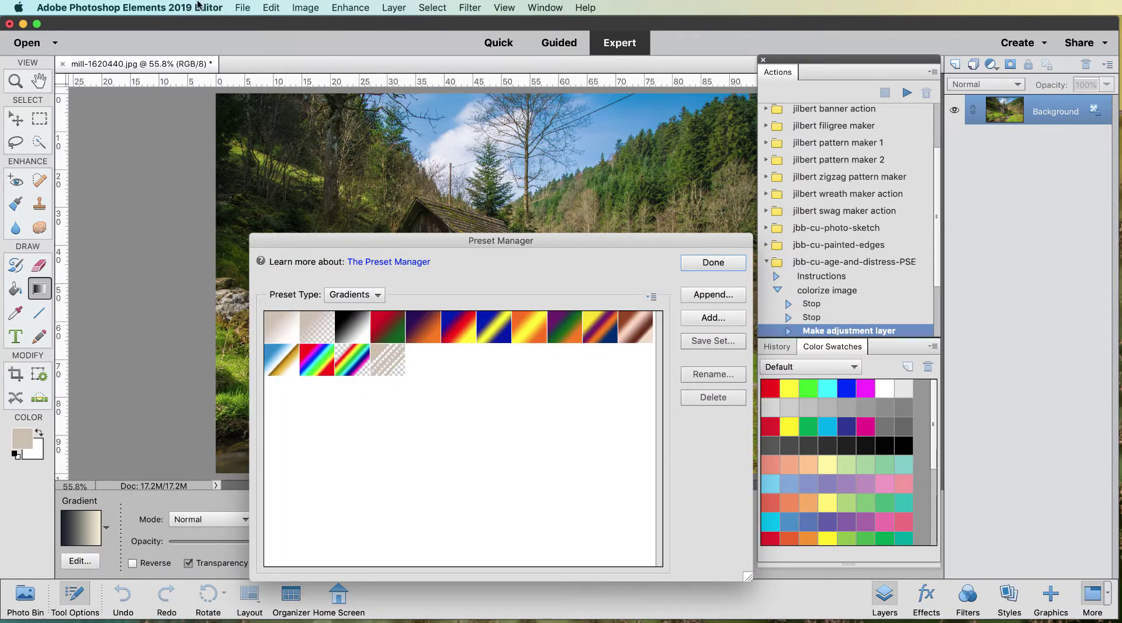
click(271, 8)
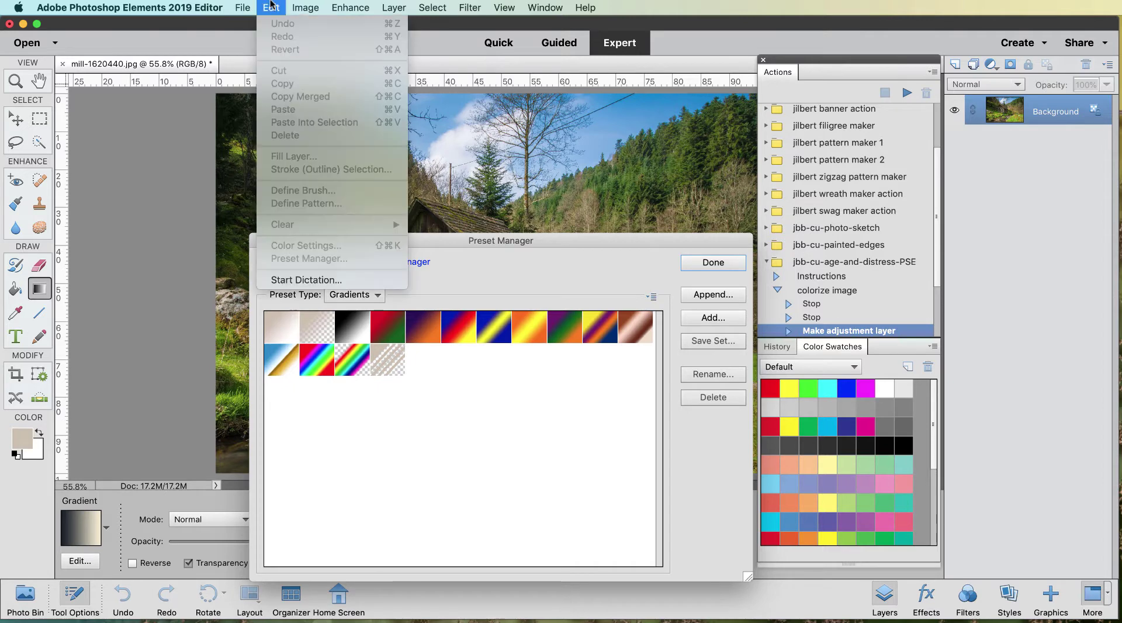
click(313, 254)
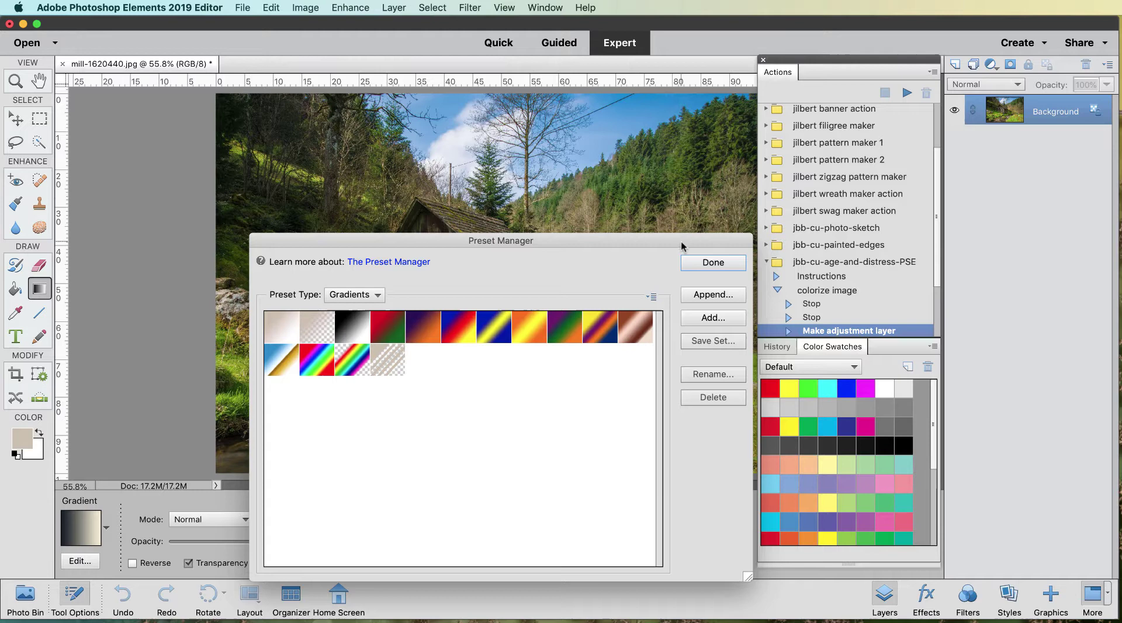
Append the age-distress overlays .grd gradient file in the Preset Manager and close it
click(707, 296)
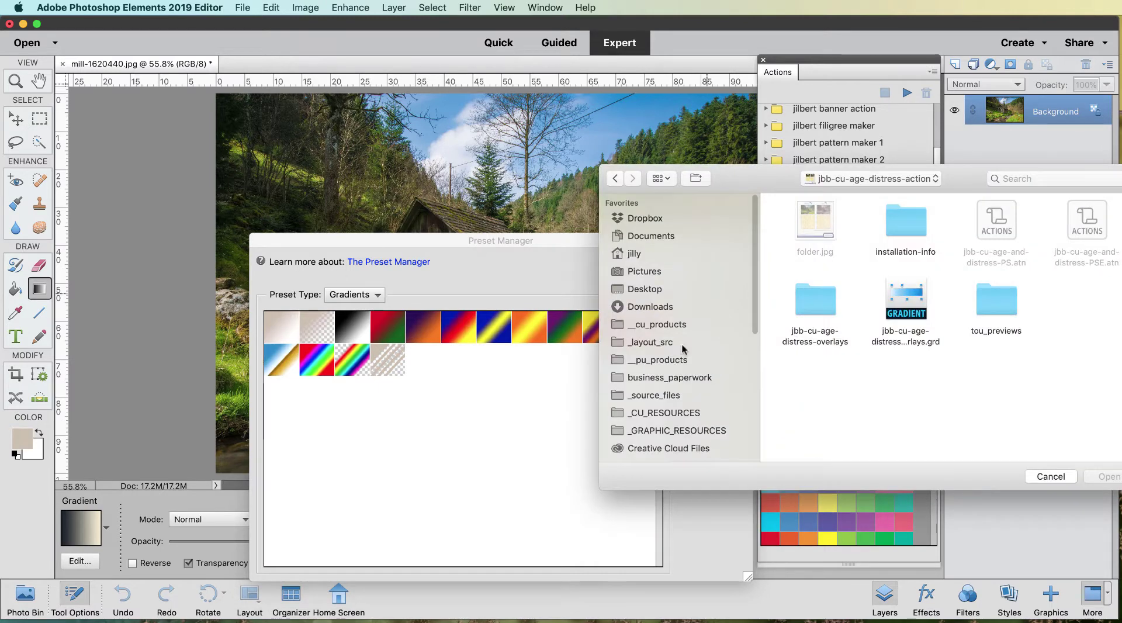
click(900, 303)
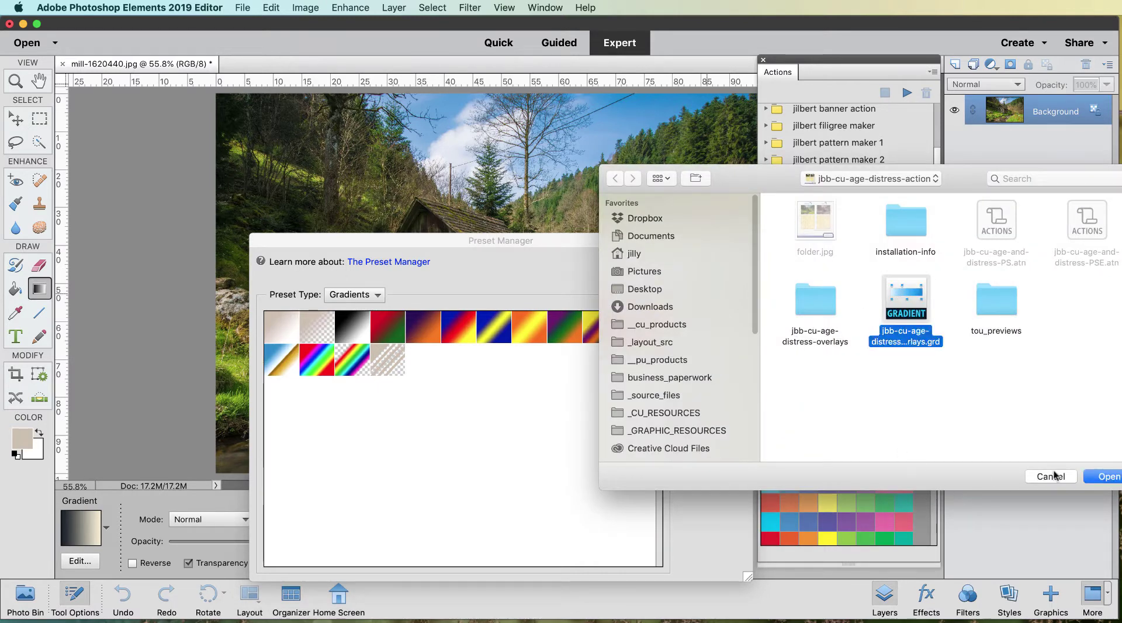
drag(973, 183, 790, 162)
click(905, 455)
click(712, 265)
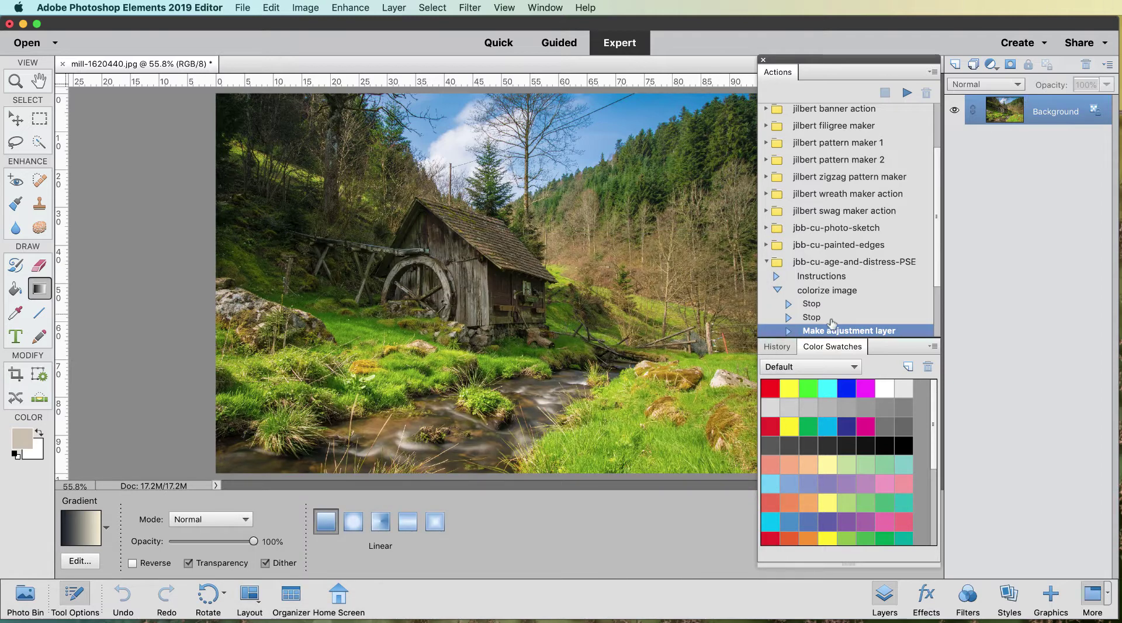
Rerun colorize image, preview several gradients, and apply the dark slate-to-cream Gradient Map 1
click(907, 93)
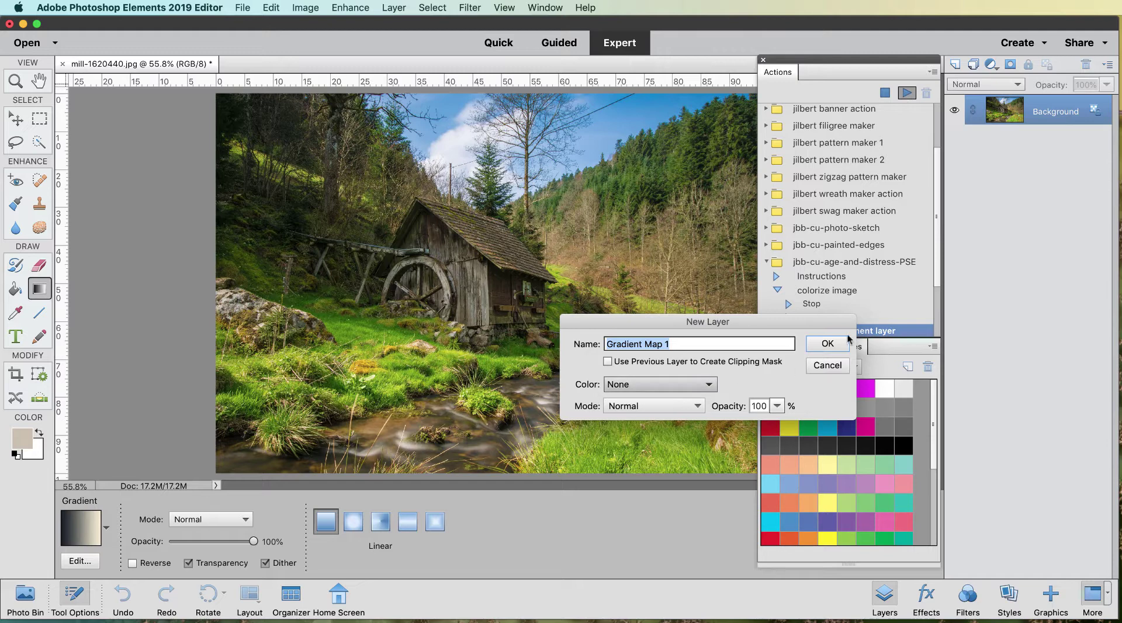
click(827, 345)
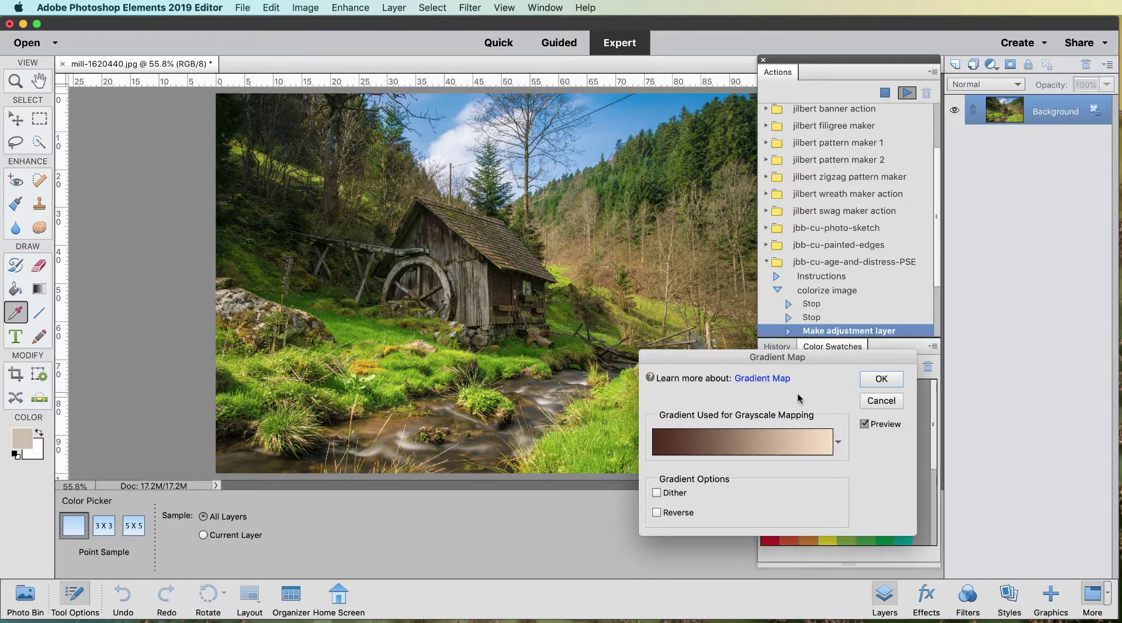
click(838, 443)
click(753, 593)
click(709, 595)
click(687, 596)
click(796, 594)
click(801, 558)
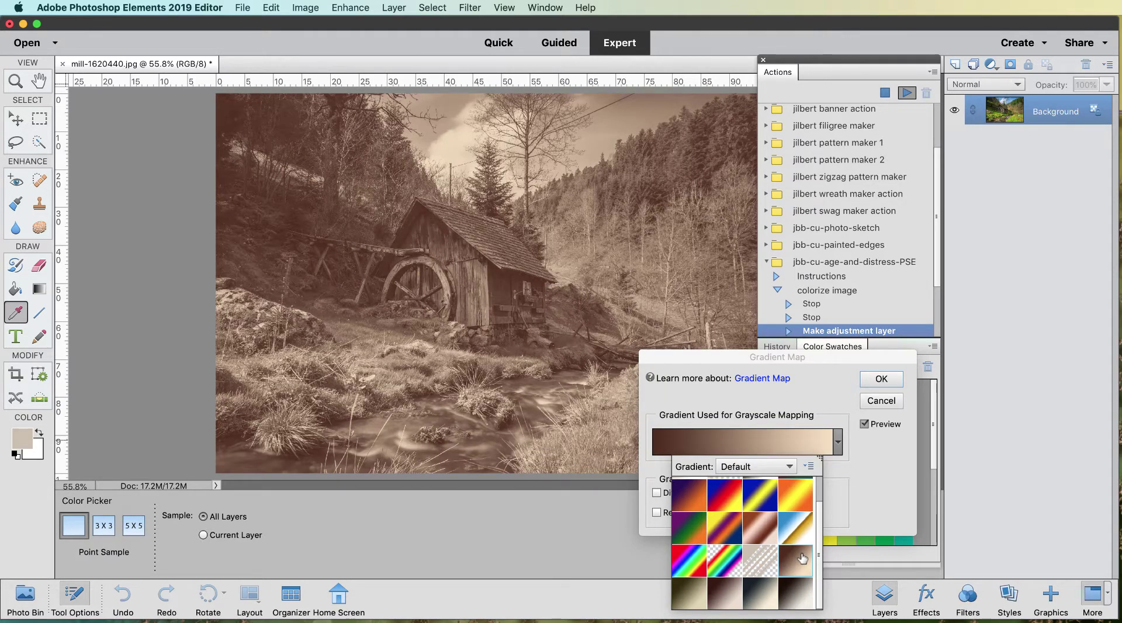
click(766, 600)
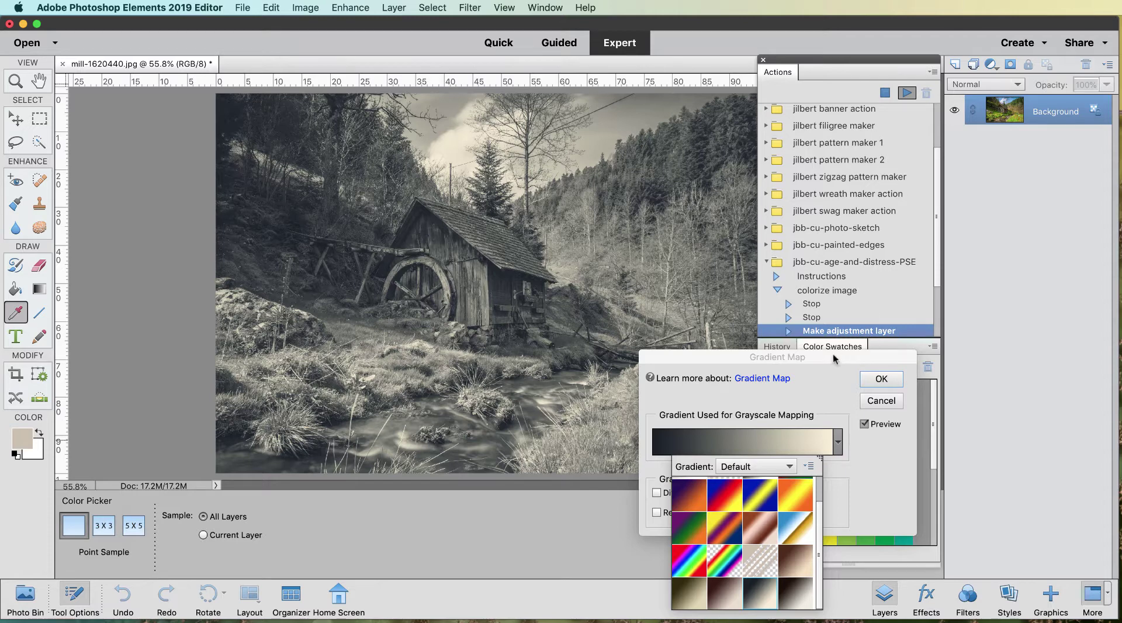
click(836, 375)
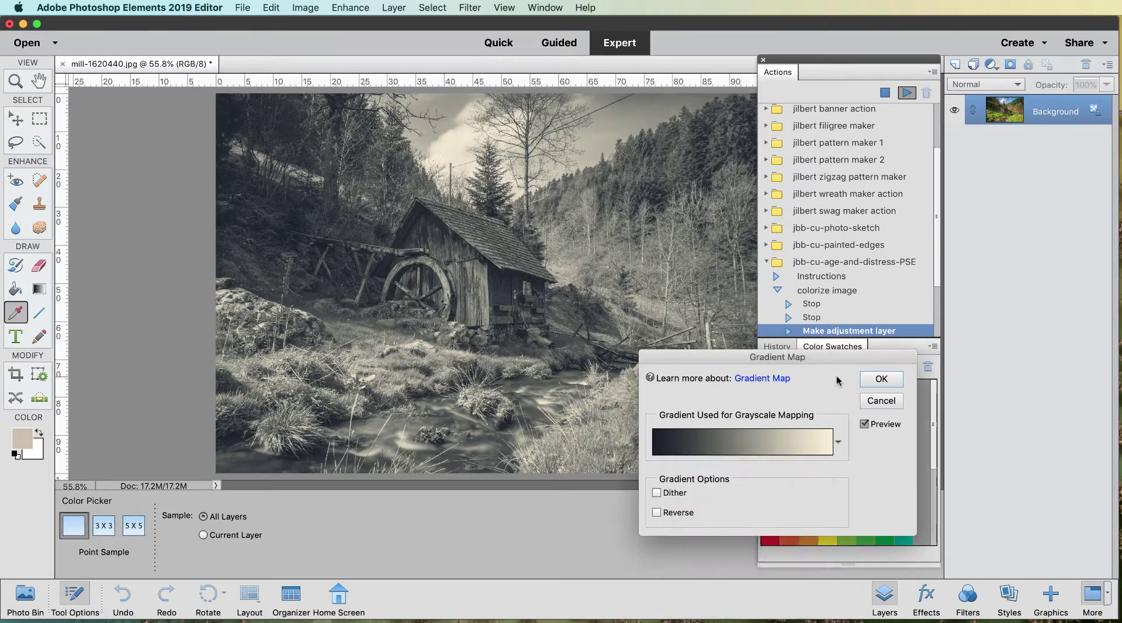
click(881, 378)
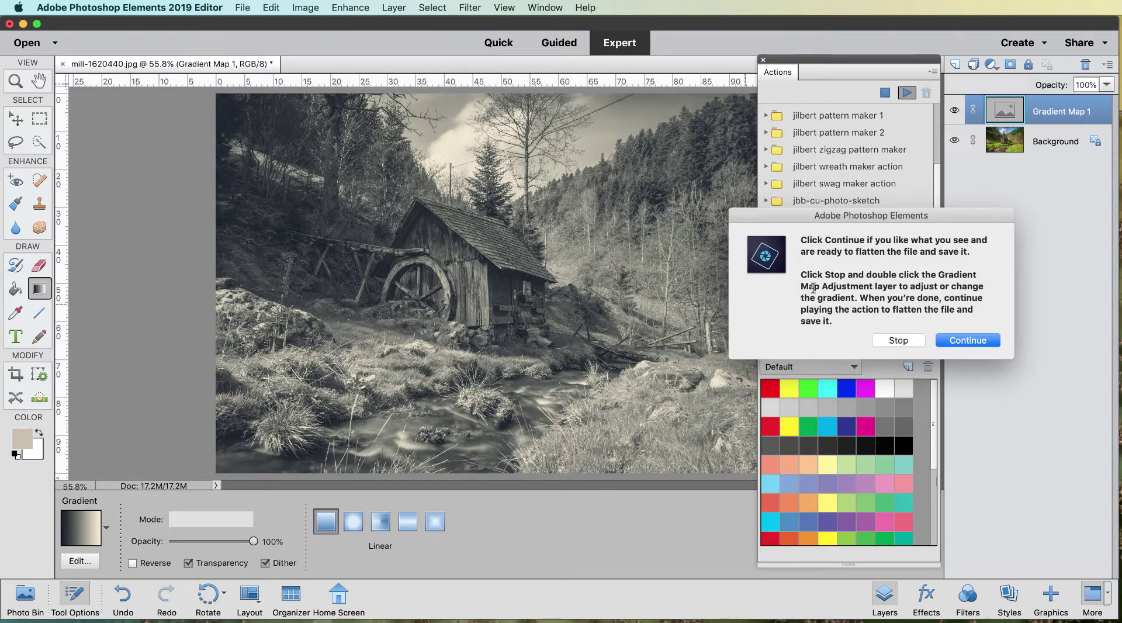
Stop the action, inspect the Gradient Map layer's settings unchanged, and dock that panel
drag(861, 212, 805, 270)
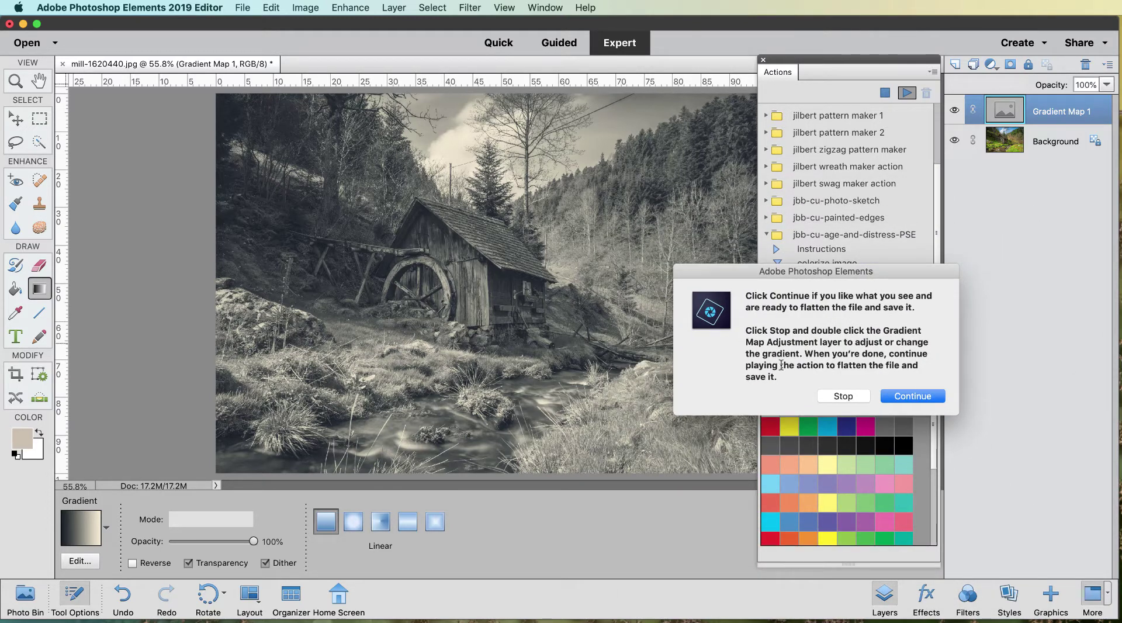
click(842, 396)
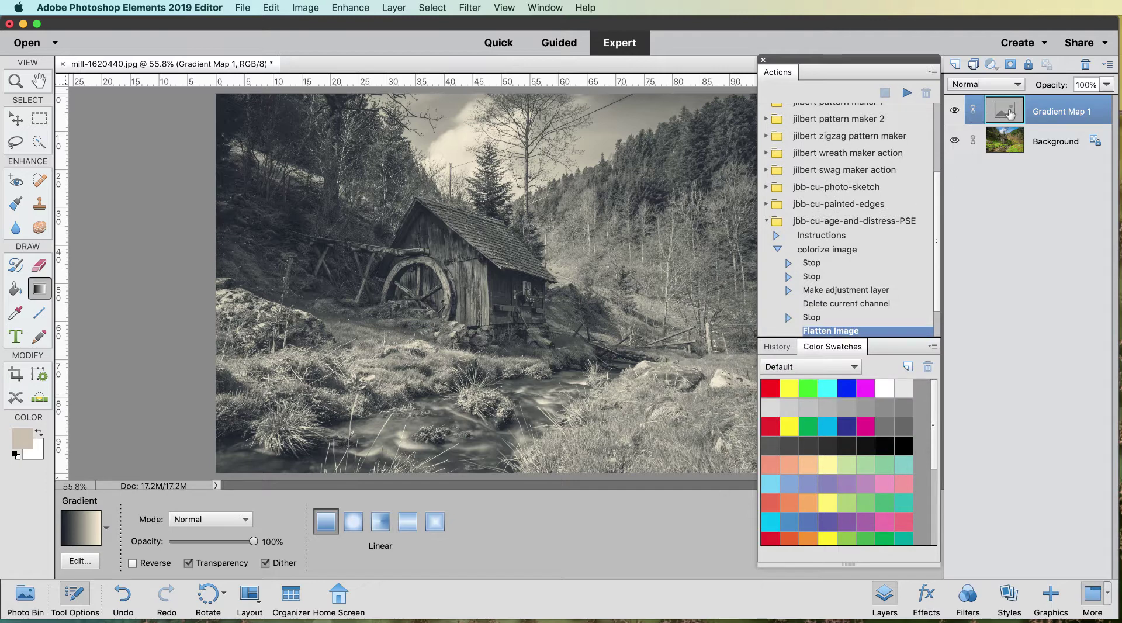
double_click(1010, 113)
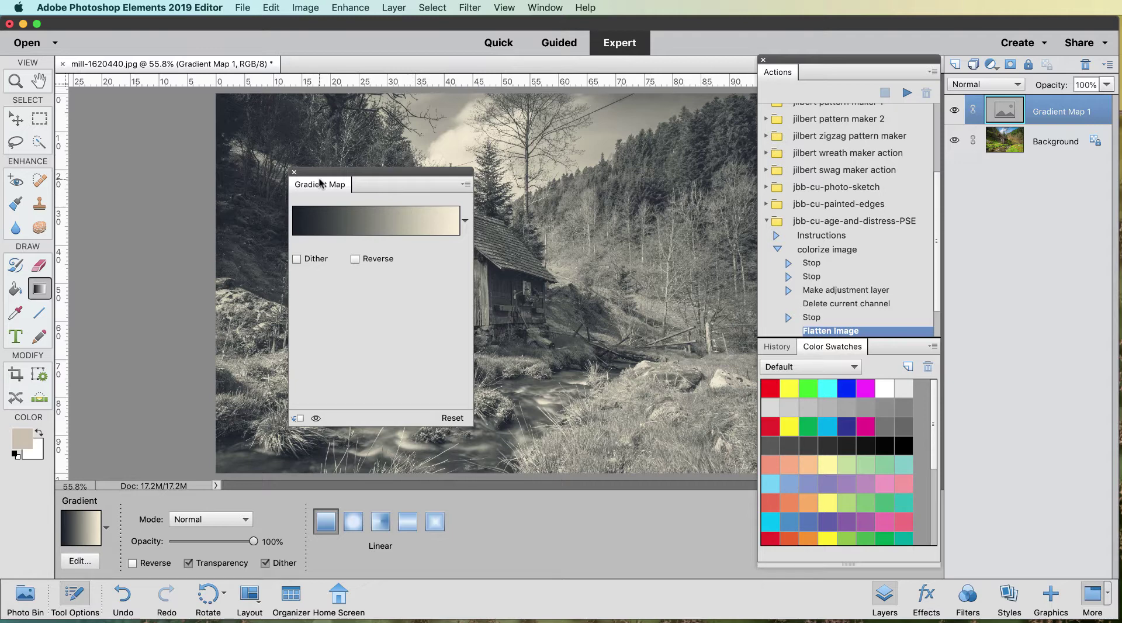
click(466, 229)
click(400, 190)
drag(357, 190, 854, 68)
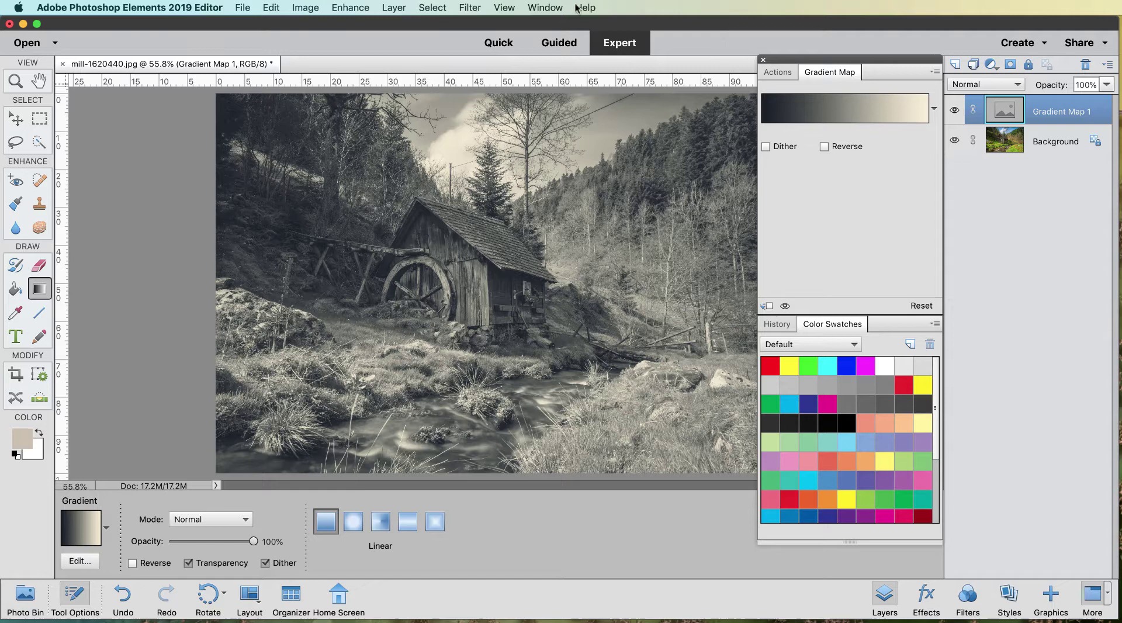
Return to the Actions list and resume colorize image to flatten the photo
click(545, 7)
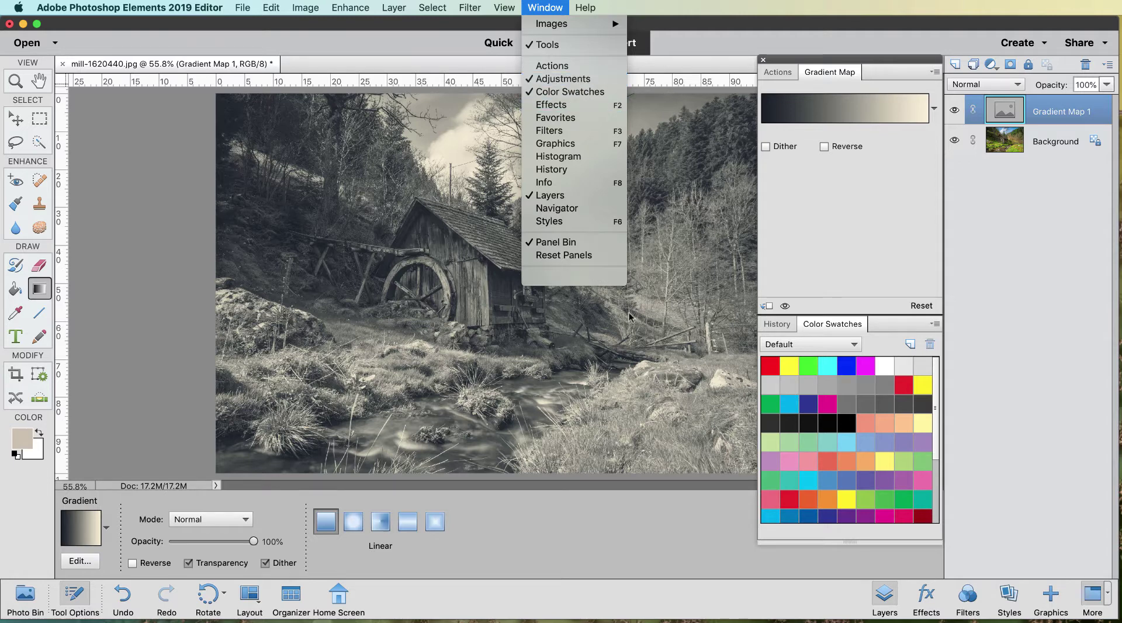
click(572, 276)
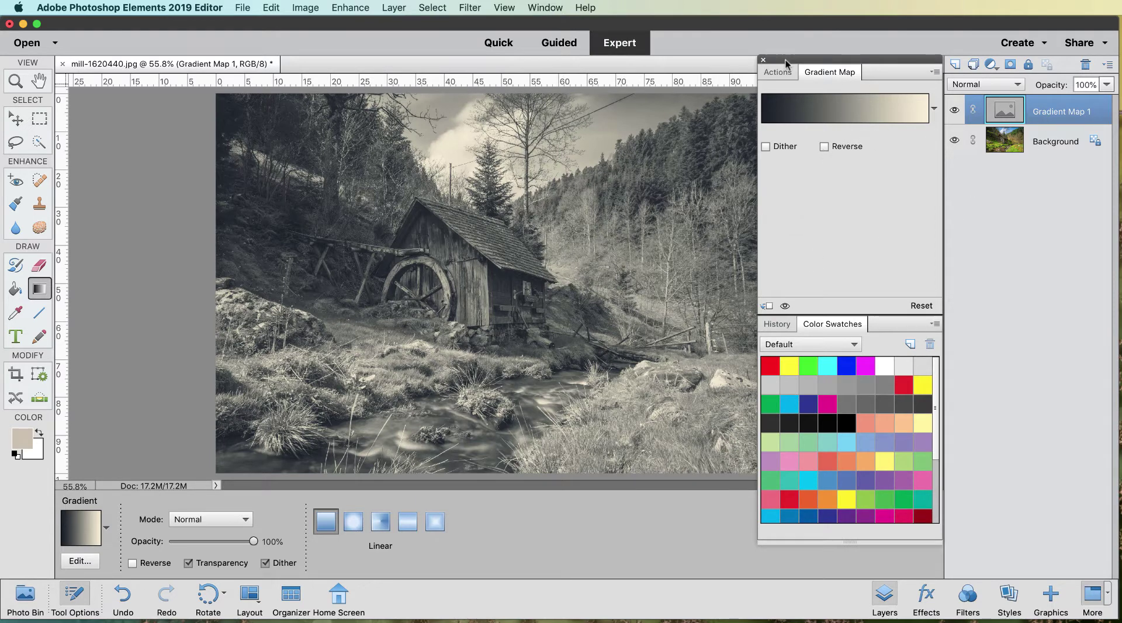
click(777, 72)
click(906, 92)
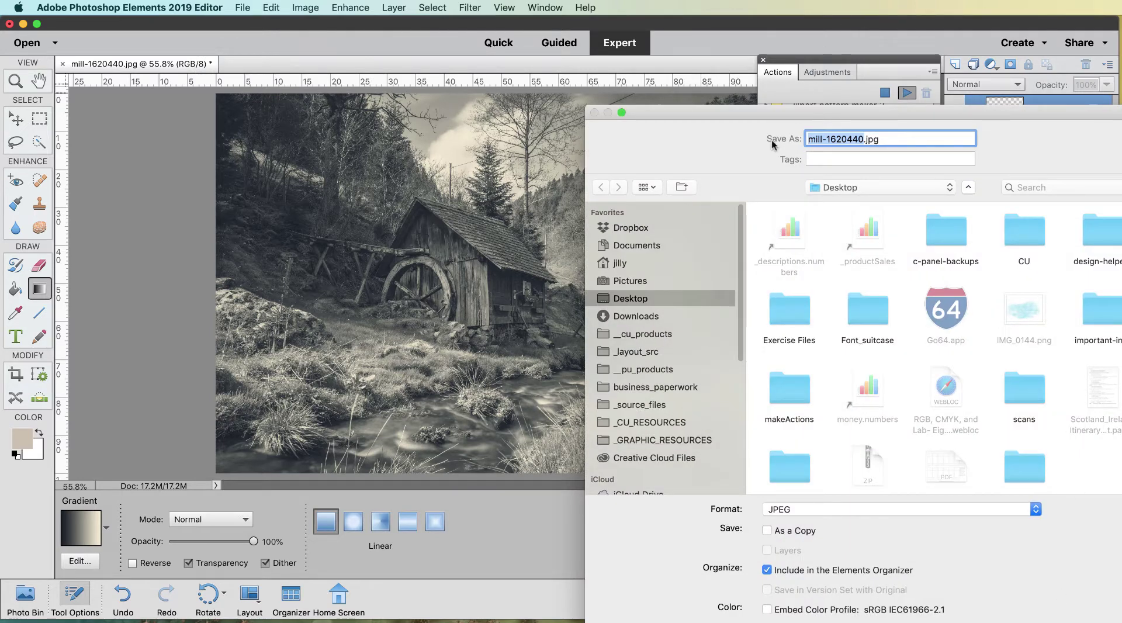
Save the photo as mill-1620440.jpg on the Desktop at JPEG quality 10
drag(791, 115, 668, 35)
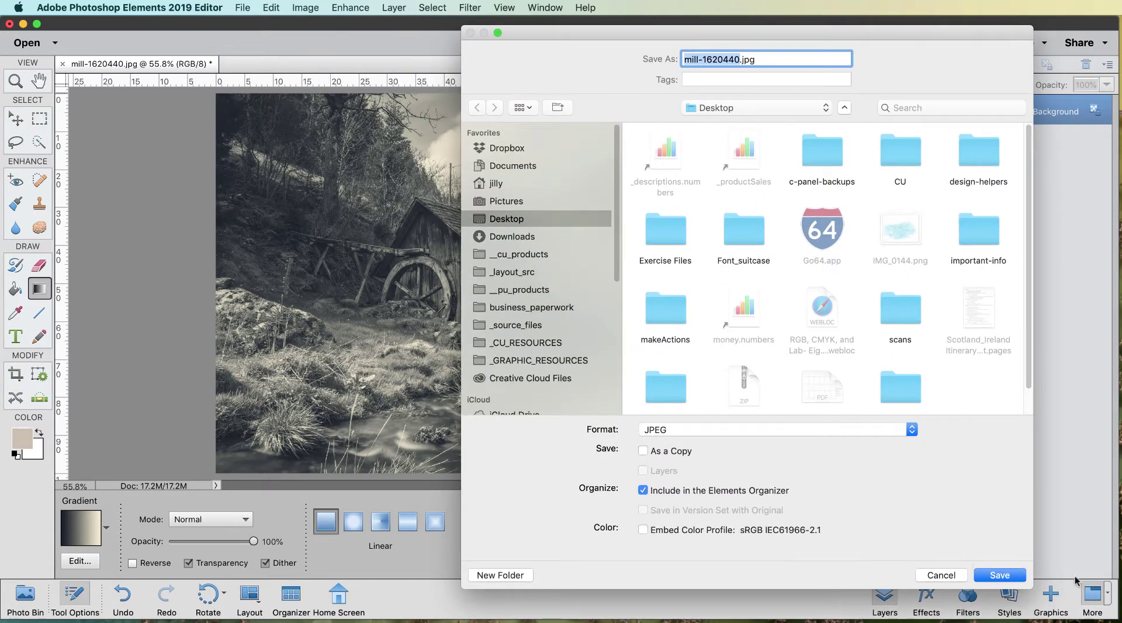
click(1011, 578)
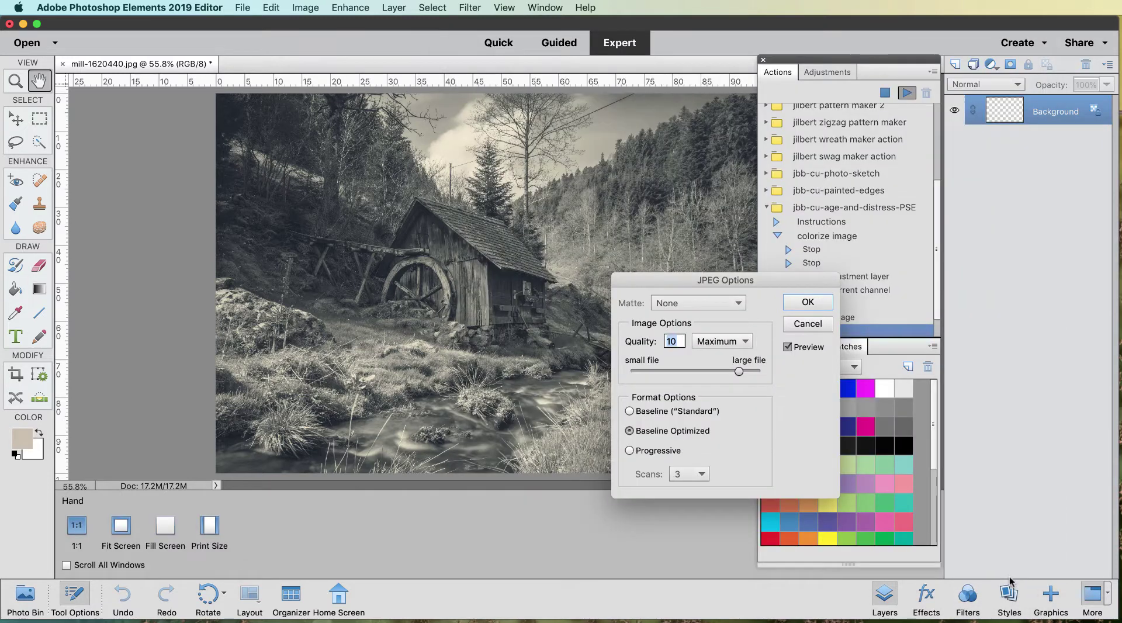
click(808, 302)
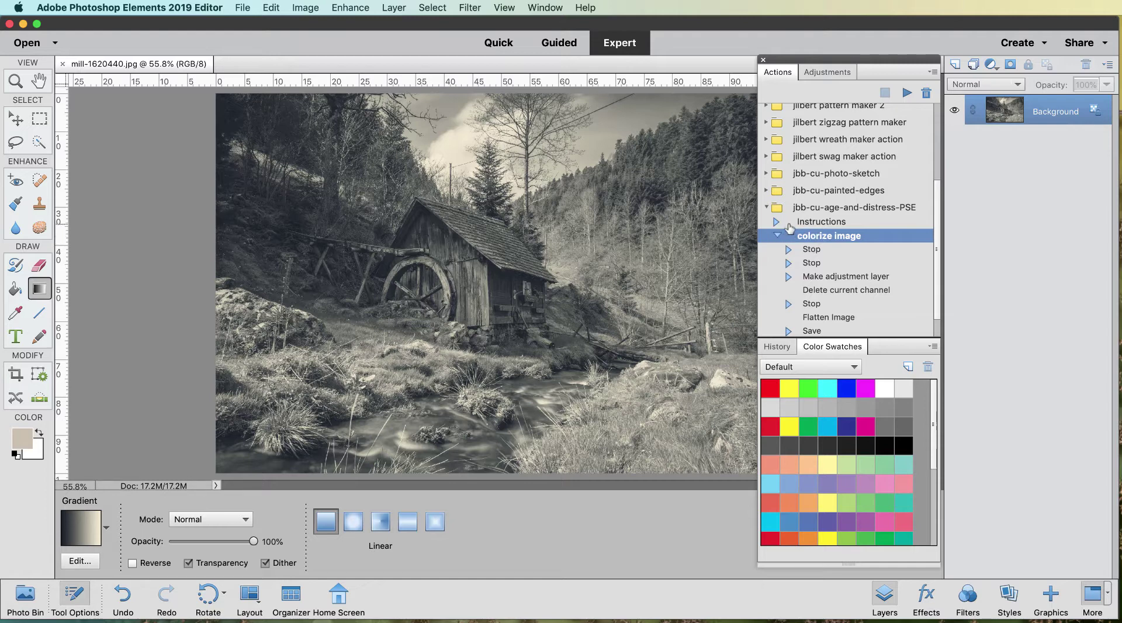
click(778, 235)
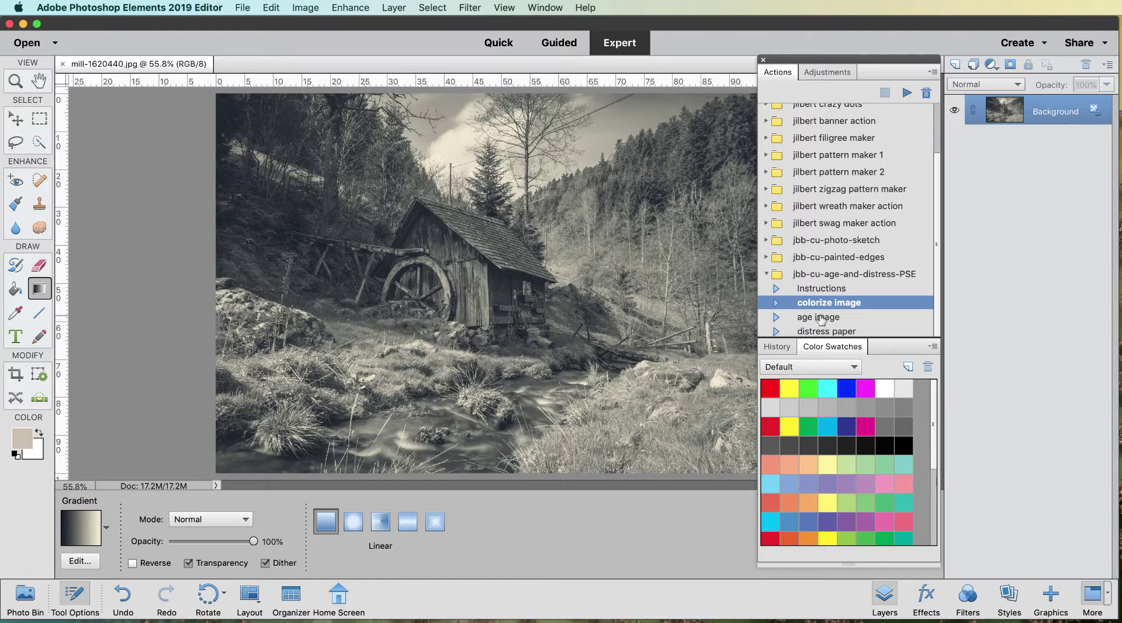
Select the age image action and play it on the toned mill photo
click(821, 319)
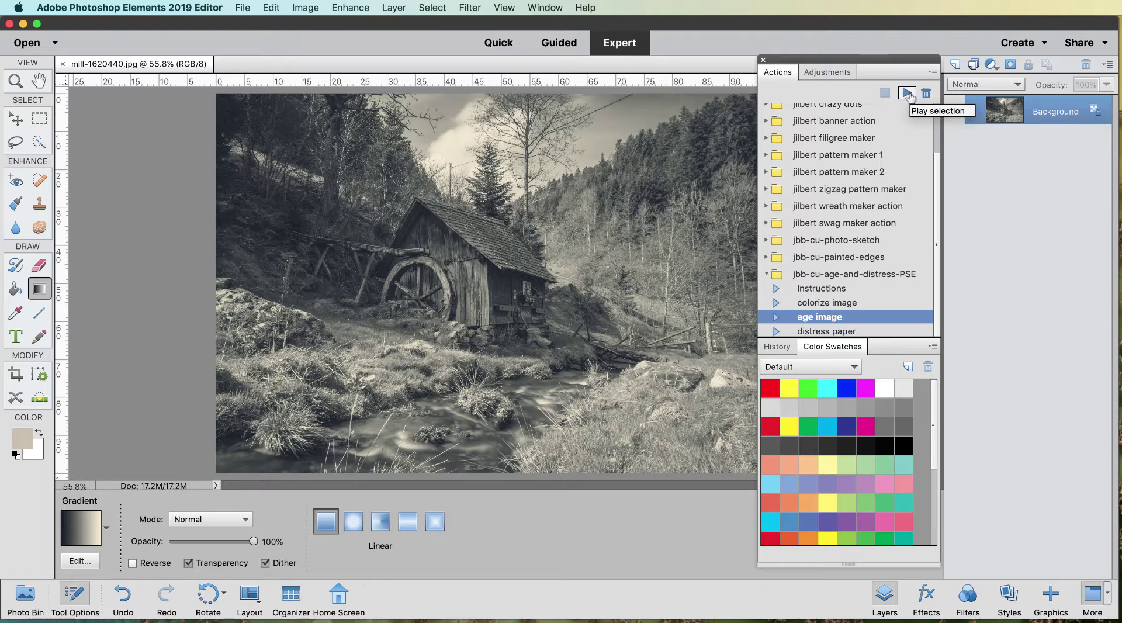
click(906, 95)
click(907, 94)
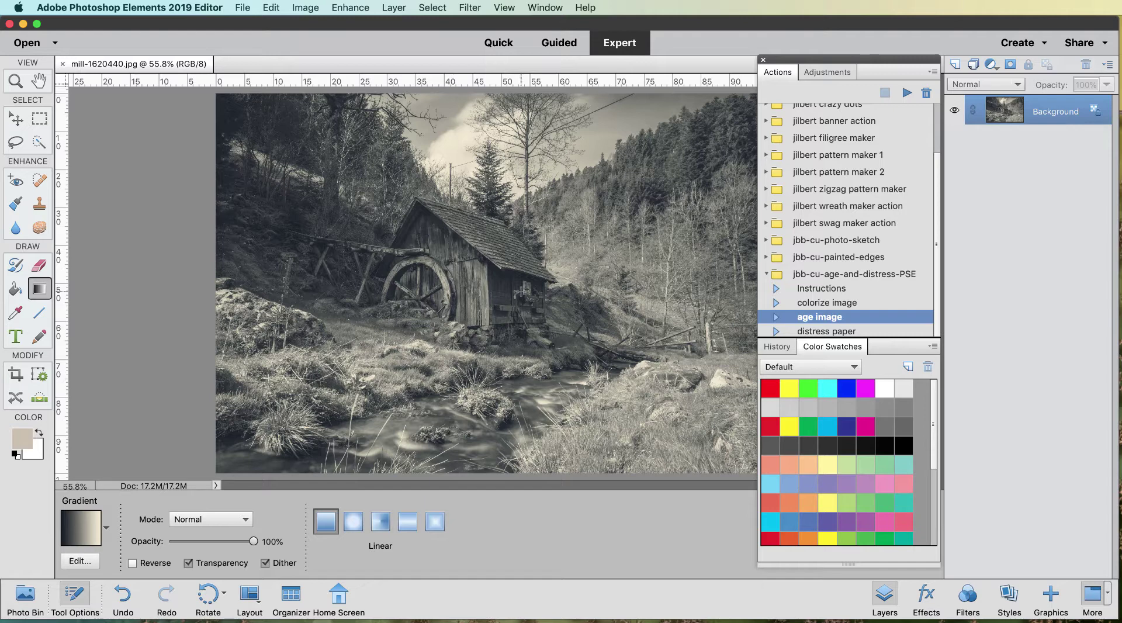
Run age image through its prompts to Layer 0 and confirm 300 ppi without resampling
click(908, 94)
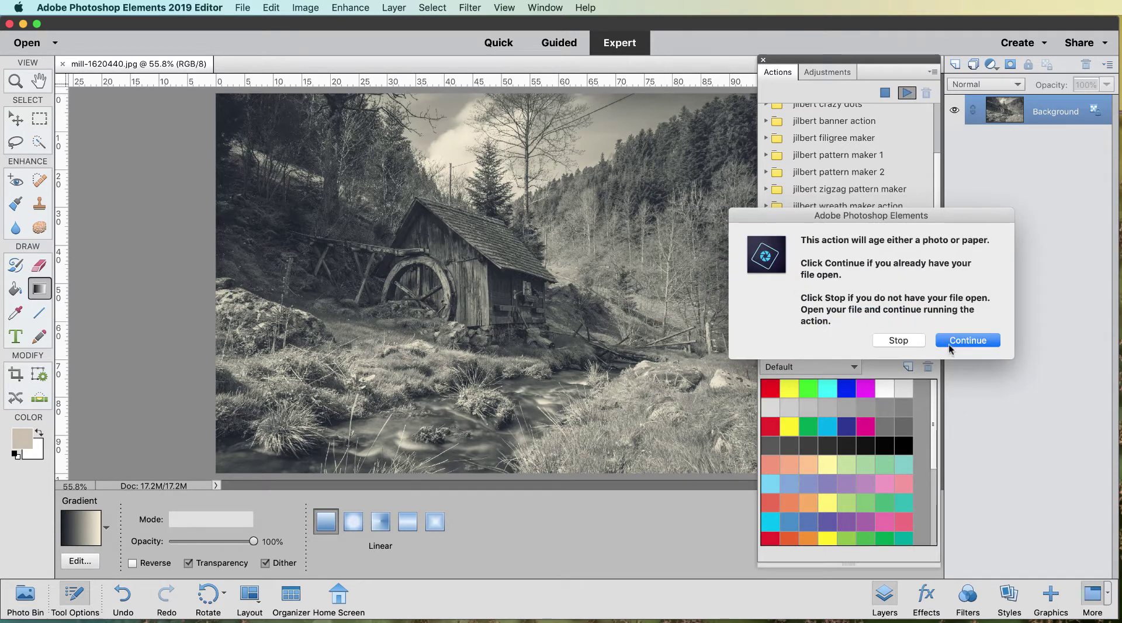
click(949, 343)
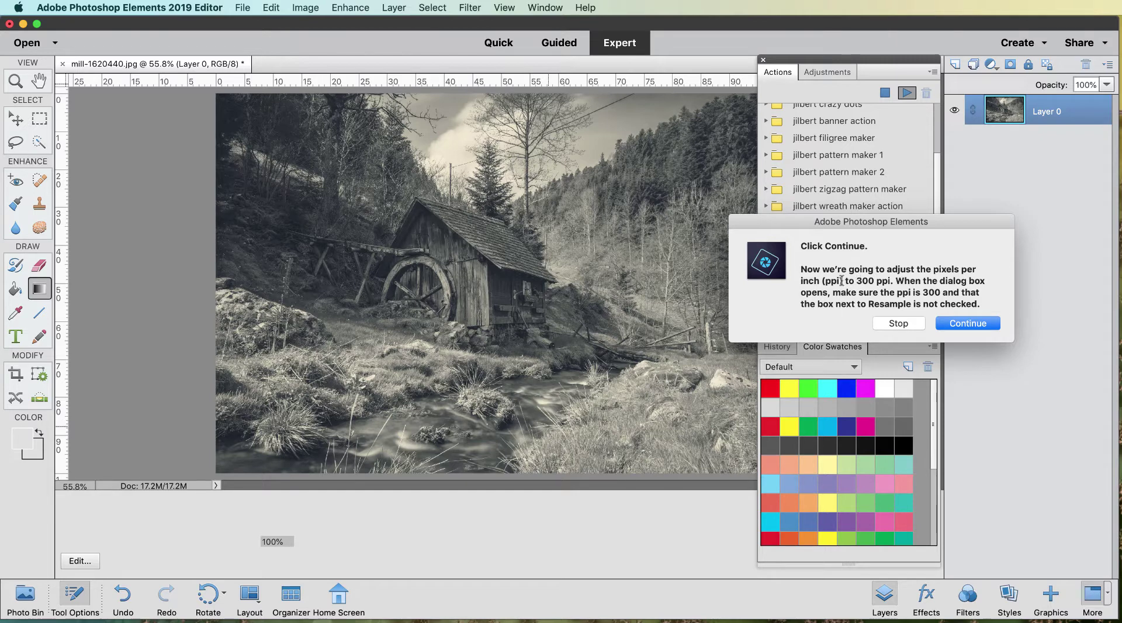
click(969, 323)
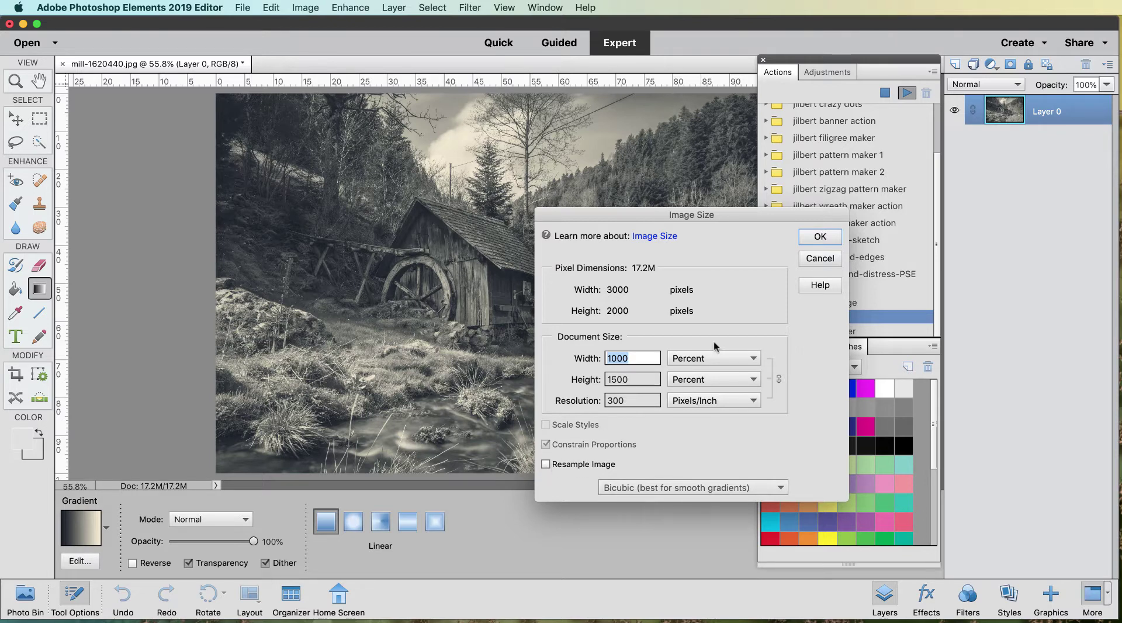
click(832, 240)
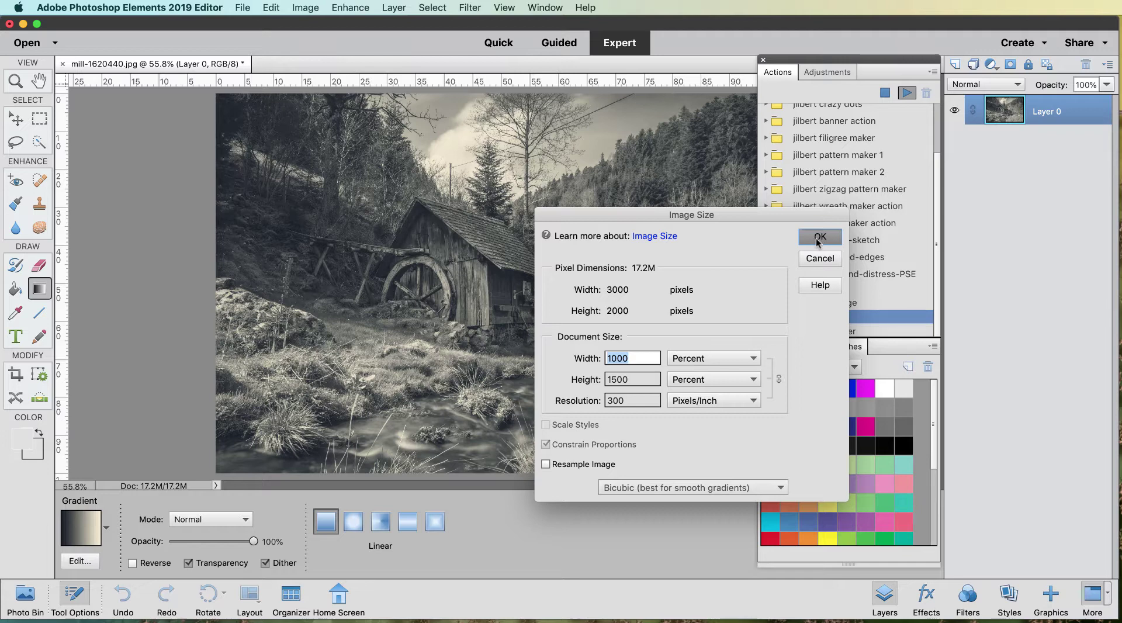
Apply 300 ppi without resampling and continue the age action to overlay placement
click(819, 238)
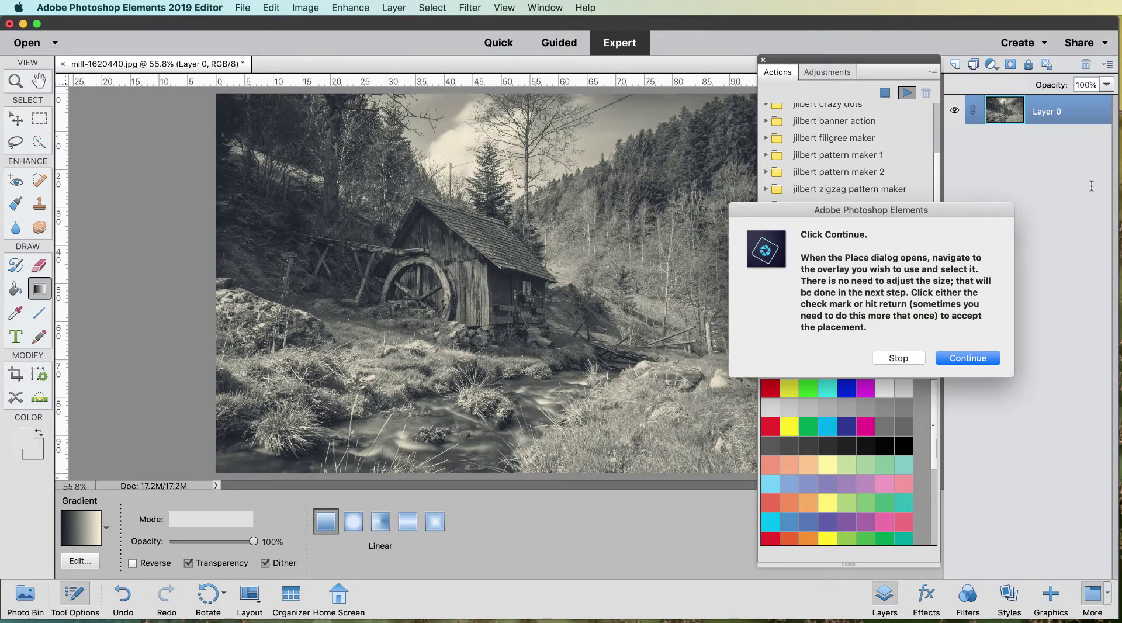
drag(854, 212, 800, 180)
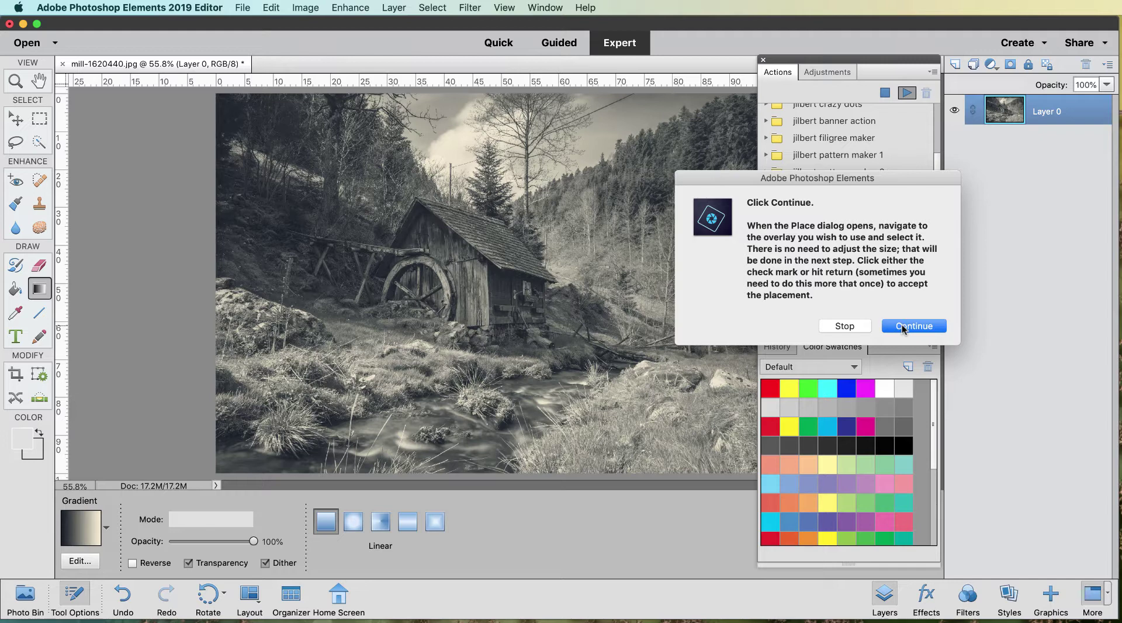
click(903, 327)
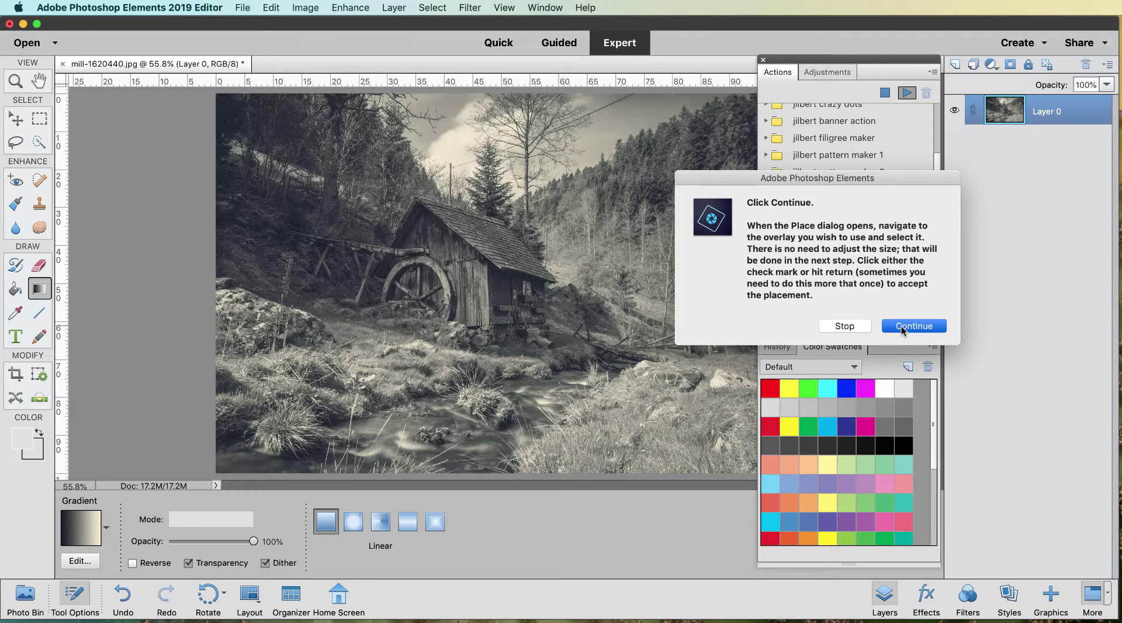
click(903, 328)
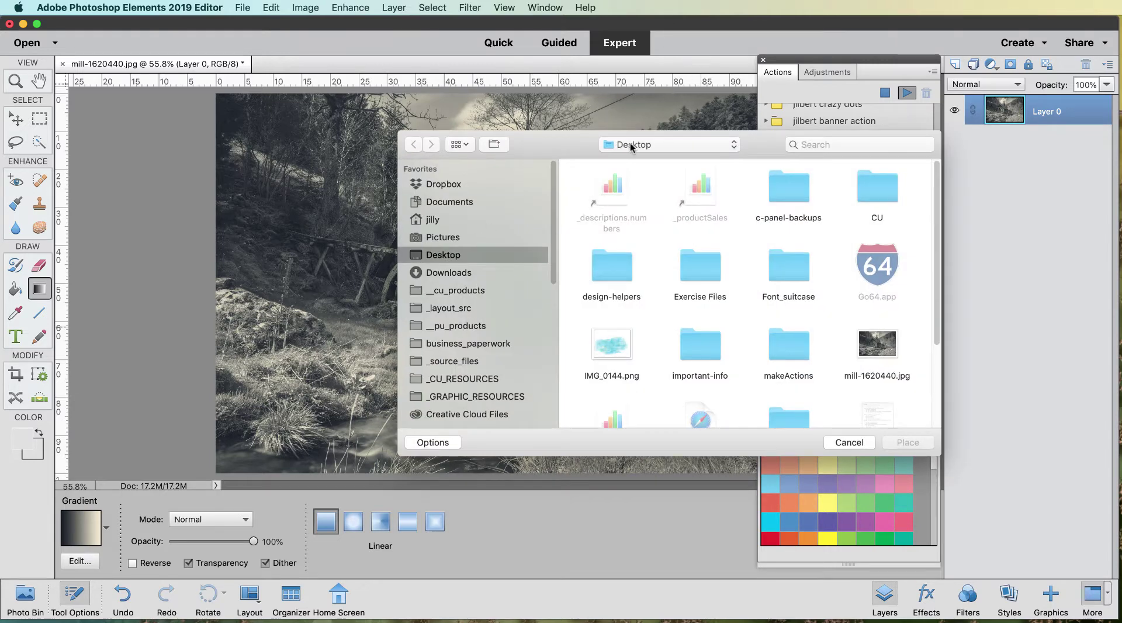
Place the first overlay from the jbb-cu-age-distress-overlays folder onto the mill photo
click(631, 146)
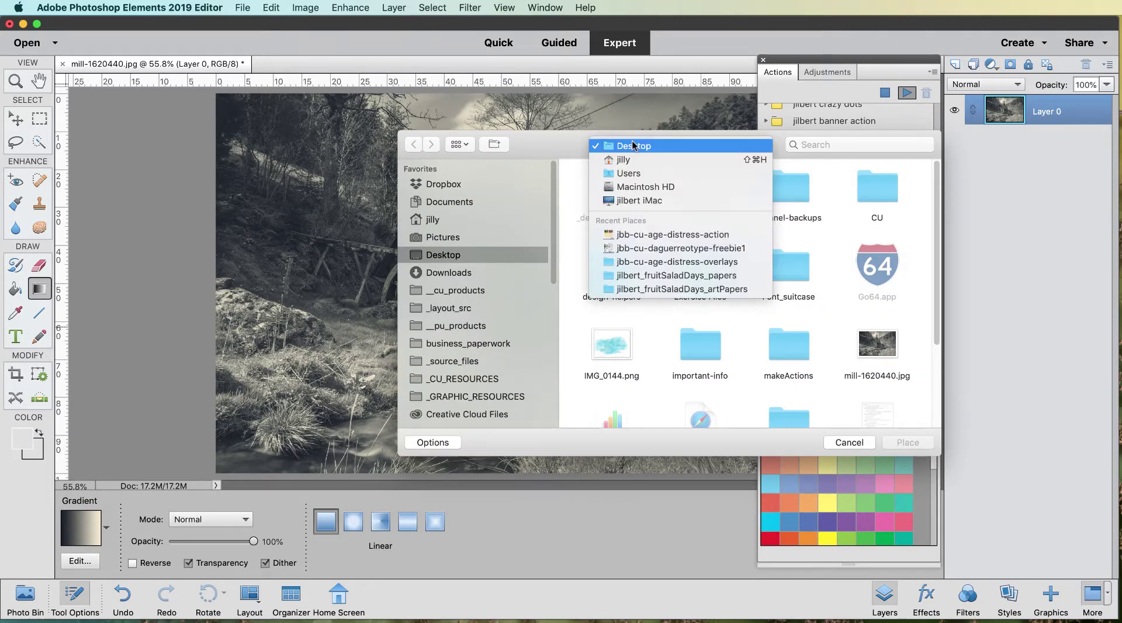
click(643, 267)
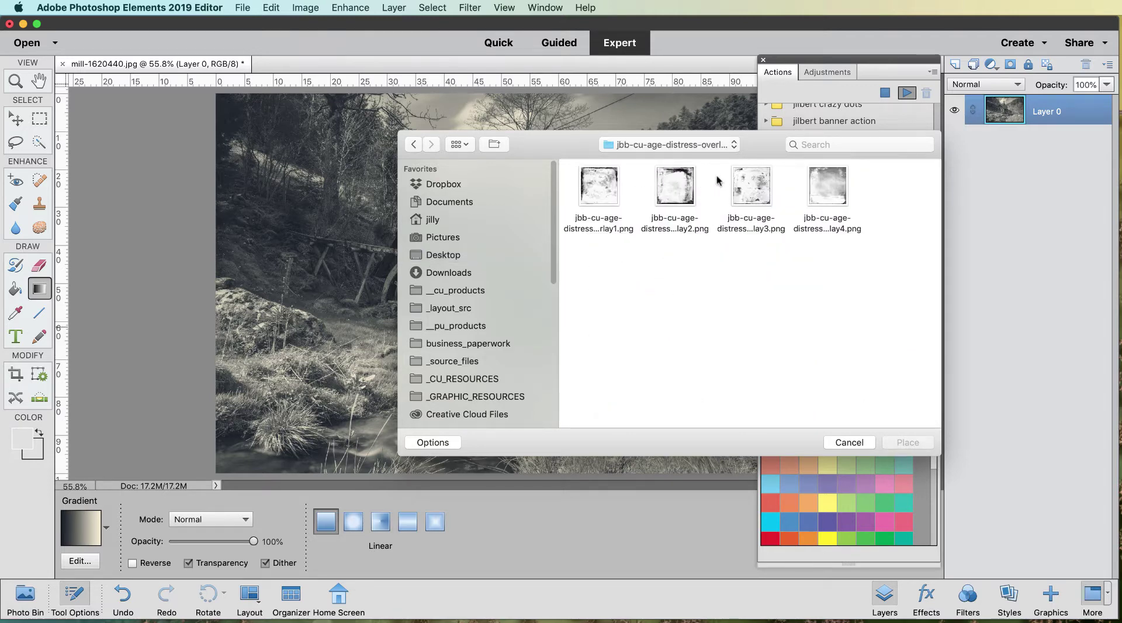
click(601, 190)
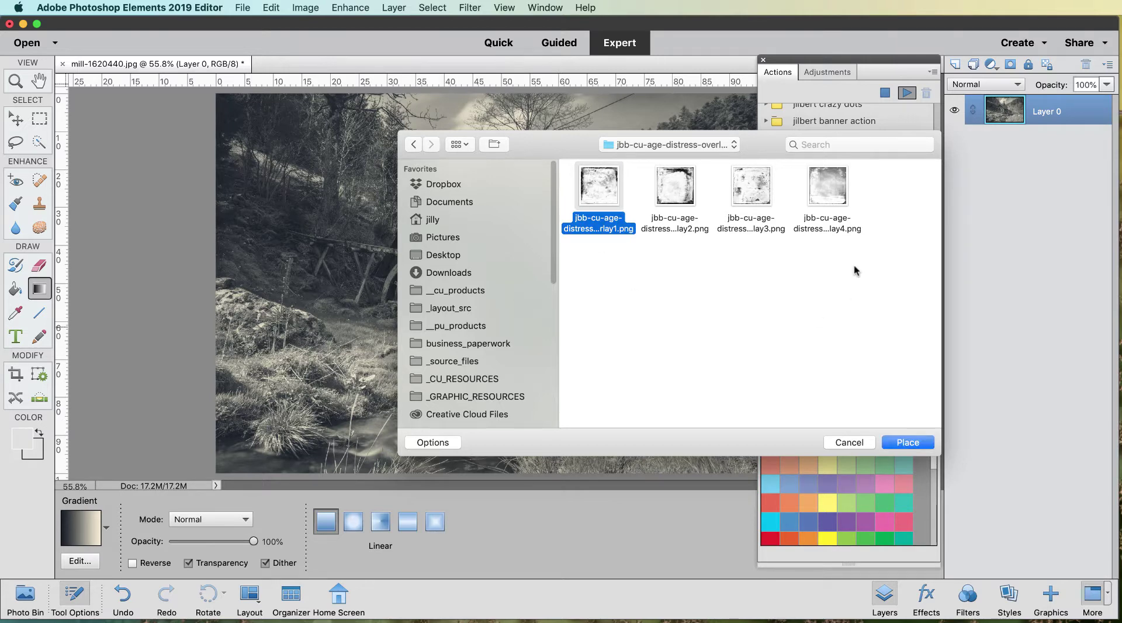
click(927, 442)
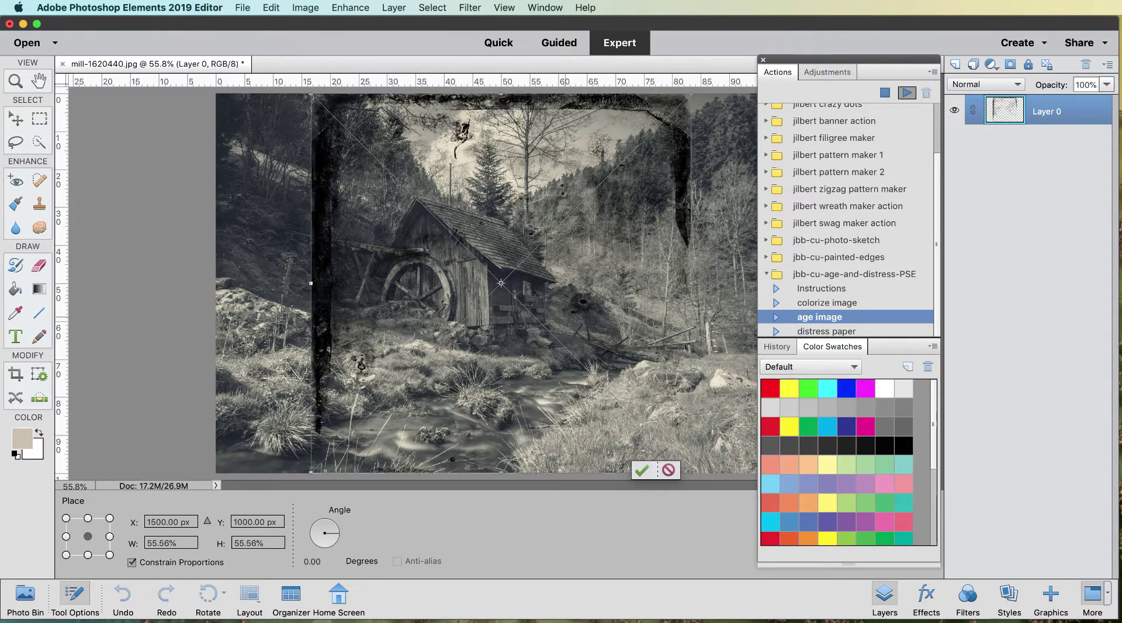
Accept the overlay placement and continue the action to its transform step
key(Return)
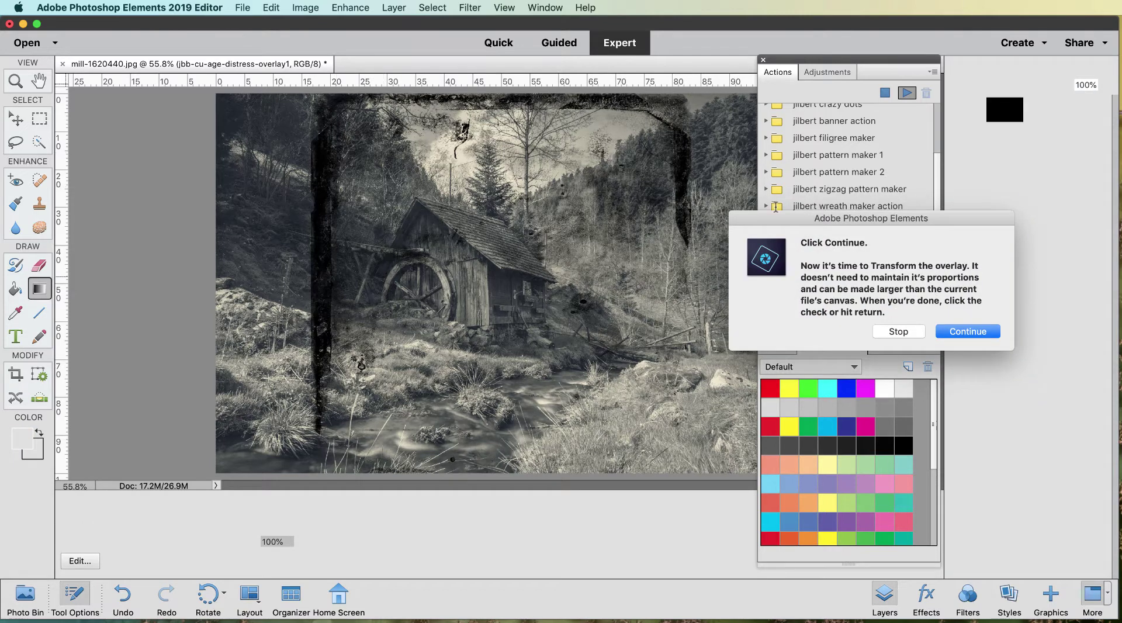
click(975, 335)
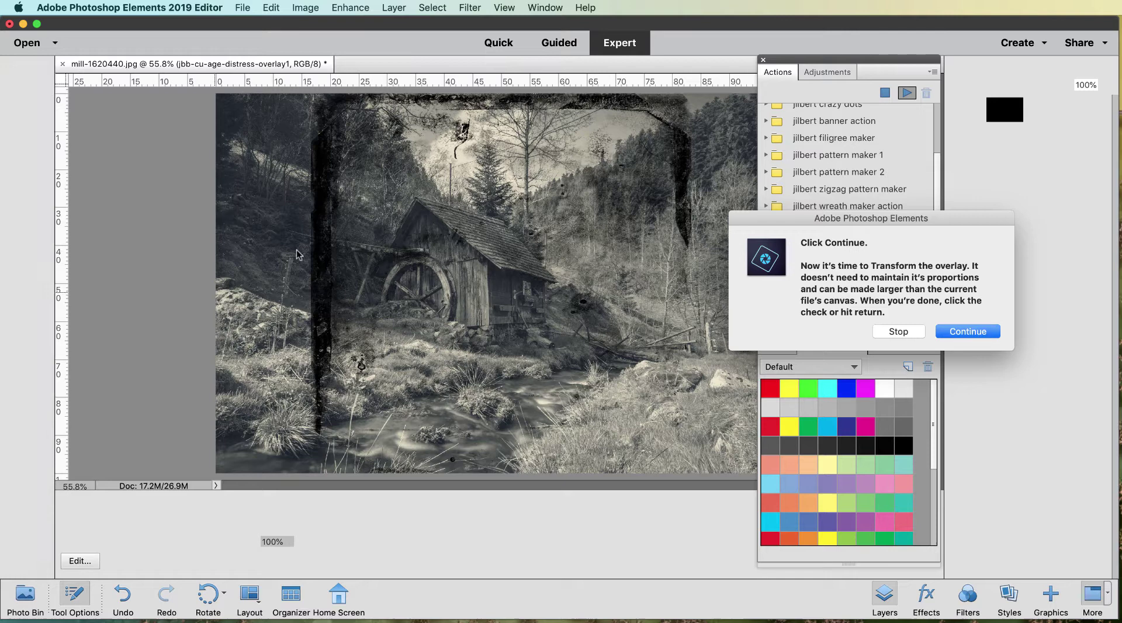
click(968, 333)
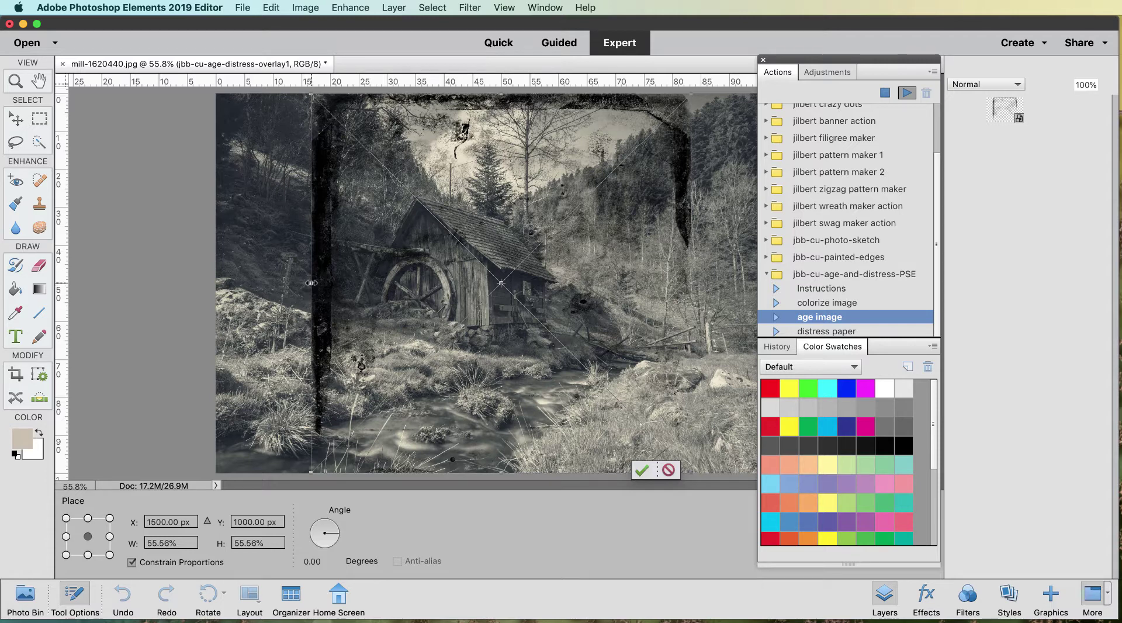
Stretch the overlay to about W 89.33%, H 61.28% to cover the photo and commit
drag(313, 284, 203, 296)
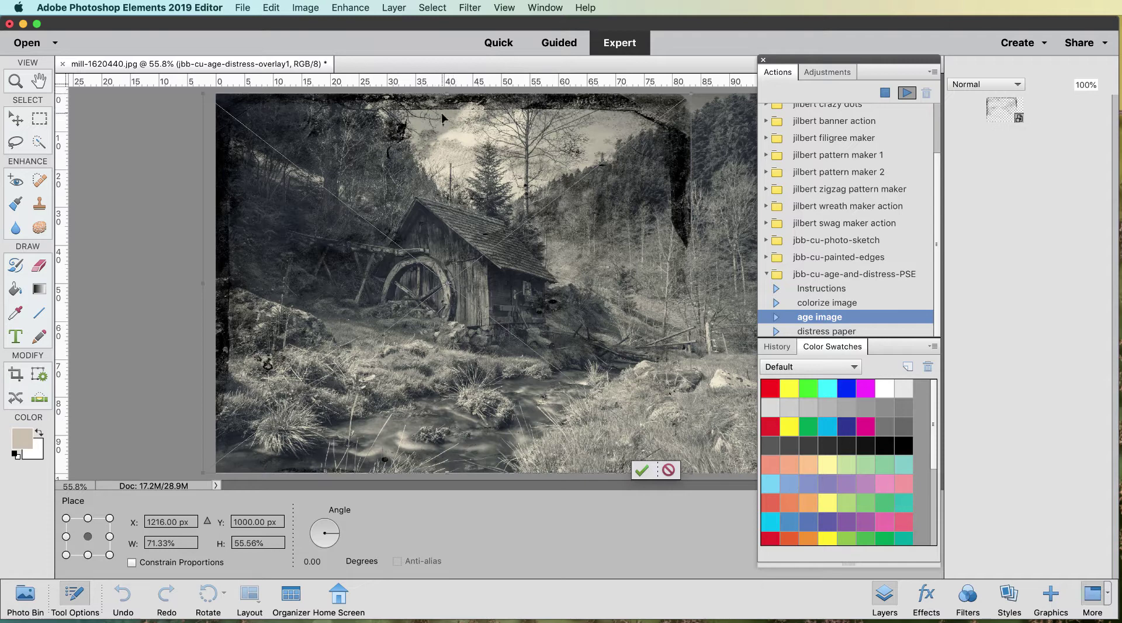
drag(598, 337, 759, 383)
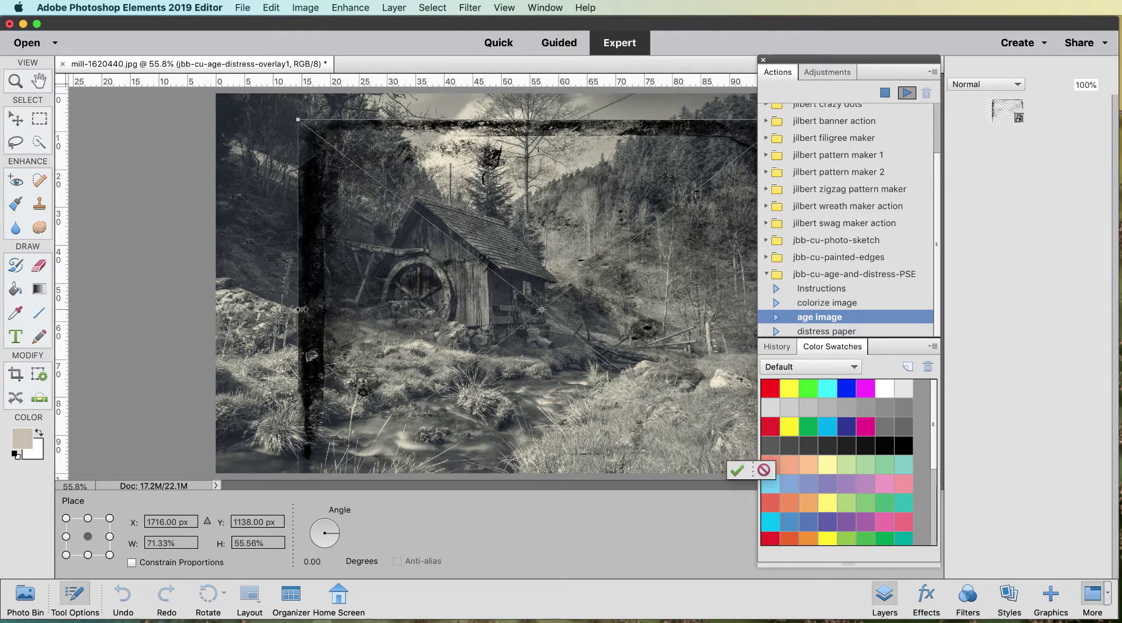
drag(298, 313, 197, 326)
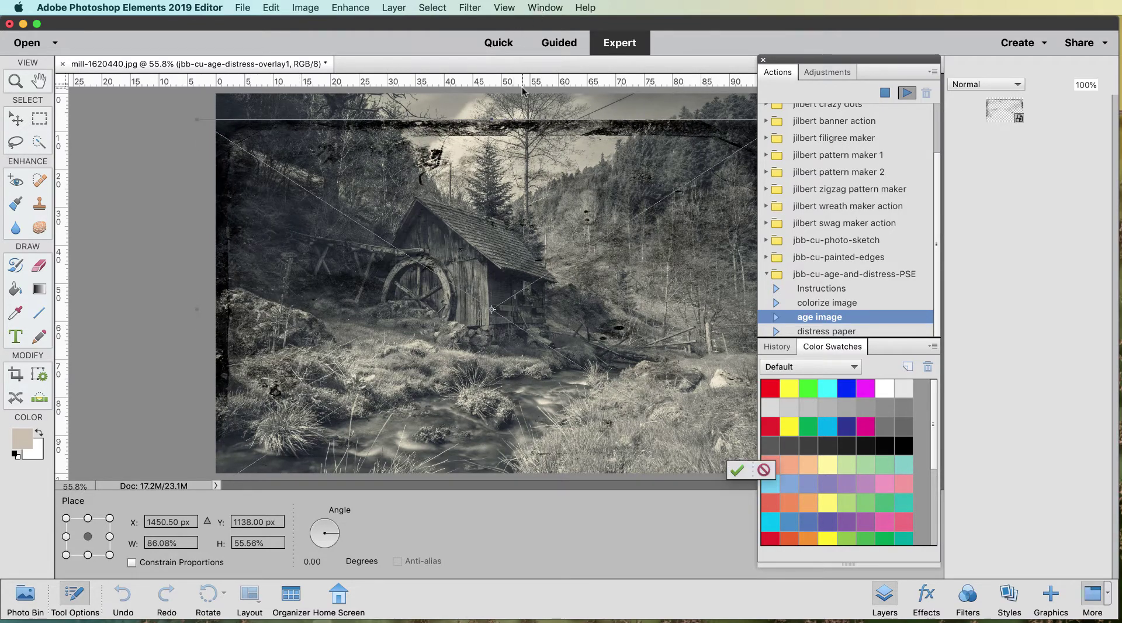
drag(493, 119, 505, 81)
scroll(427, 329, down, 5)
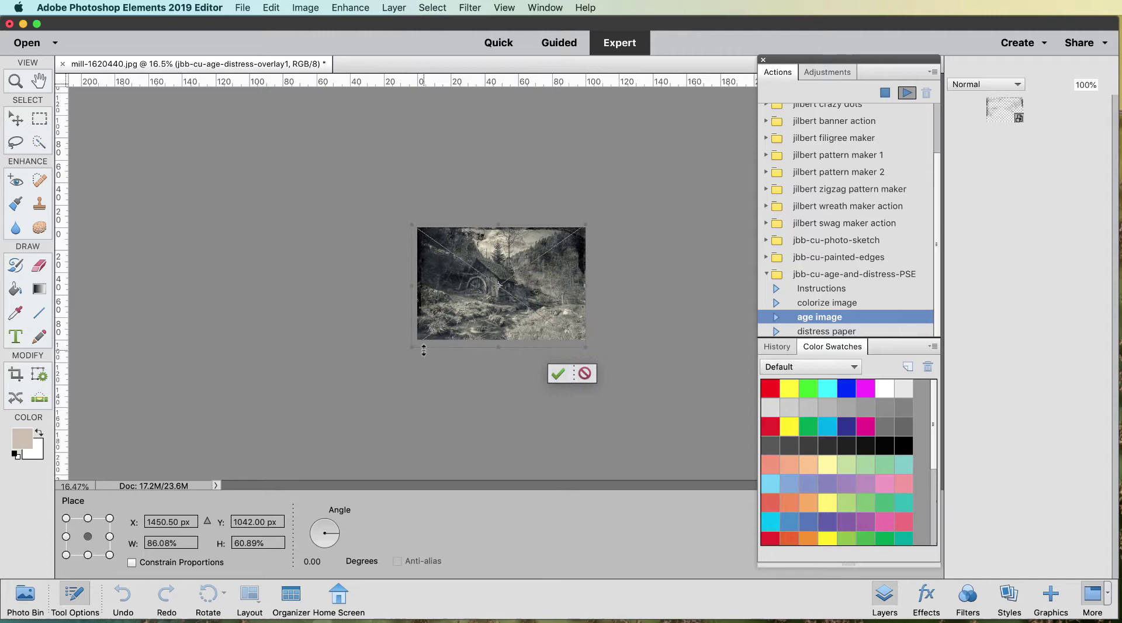
scroll(428, 354, up, 5)
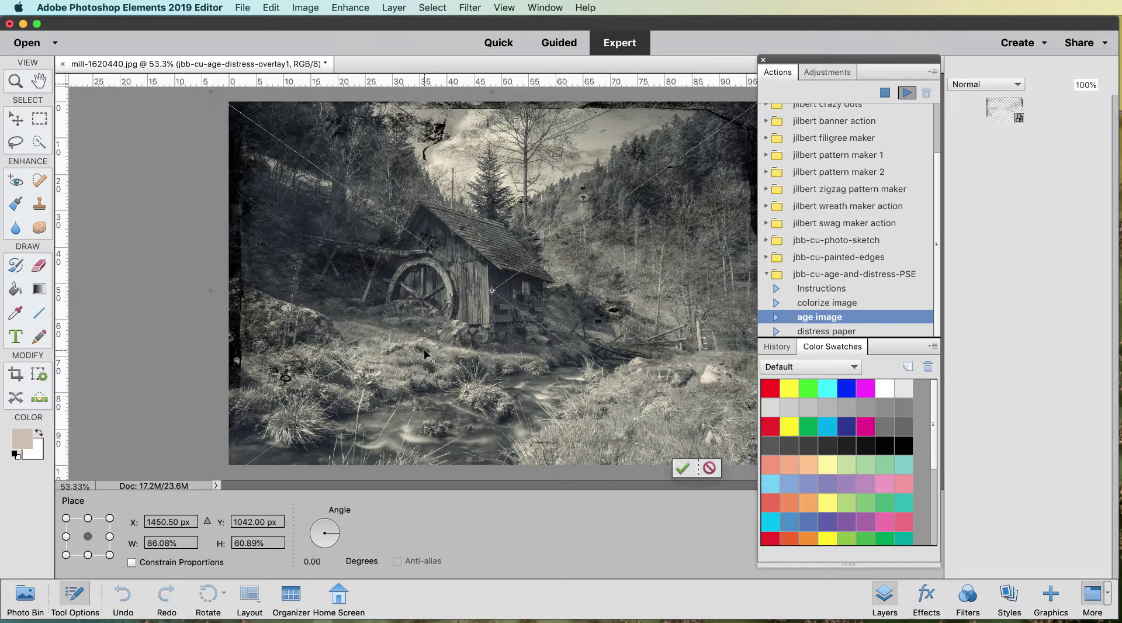
scroll(710, 462, down, 1)
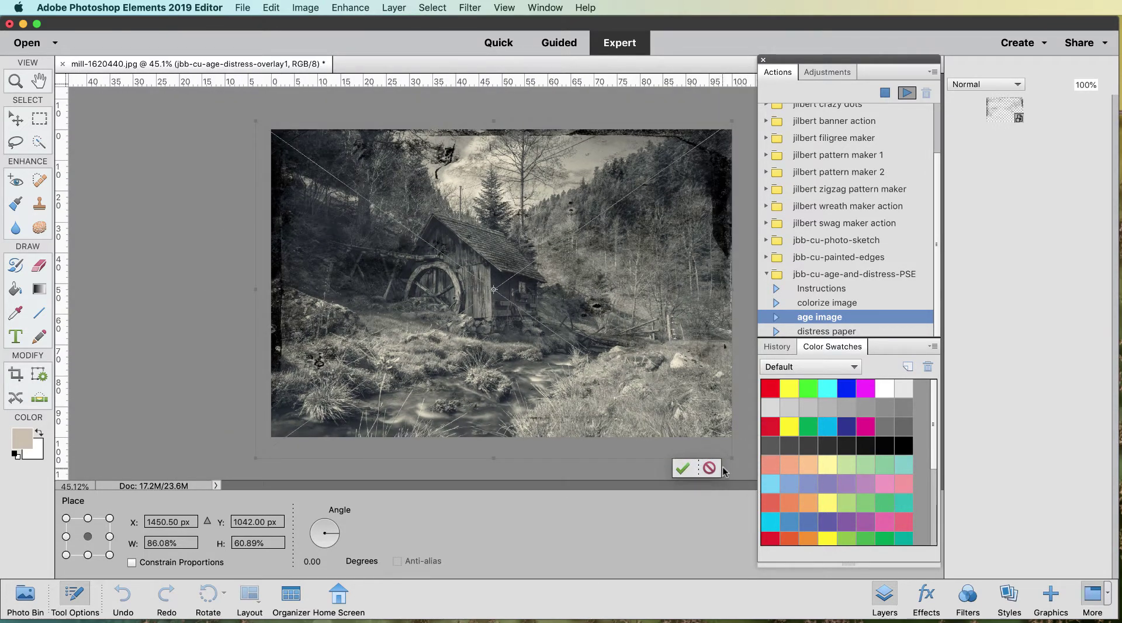
drag(734, 464, 750, 460)
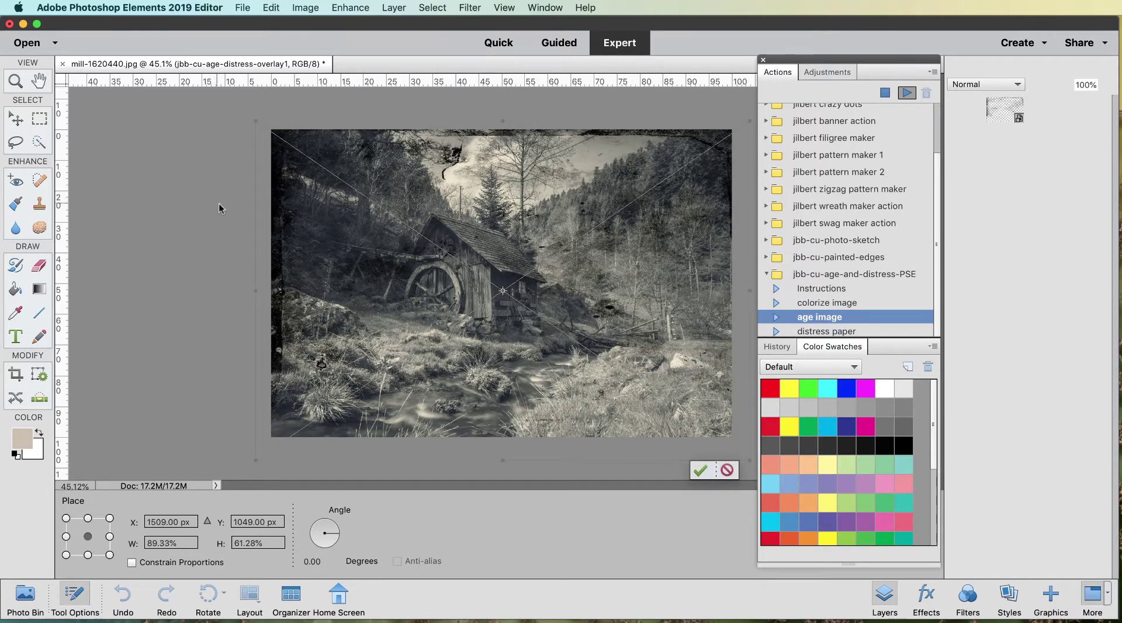
key(Return)
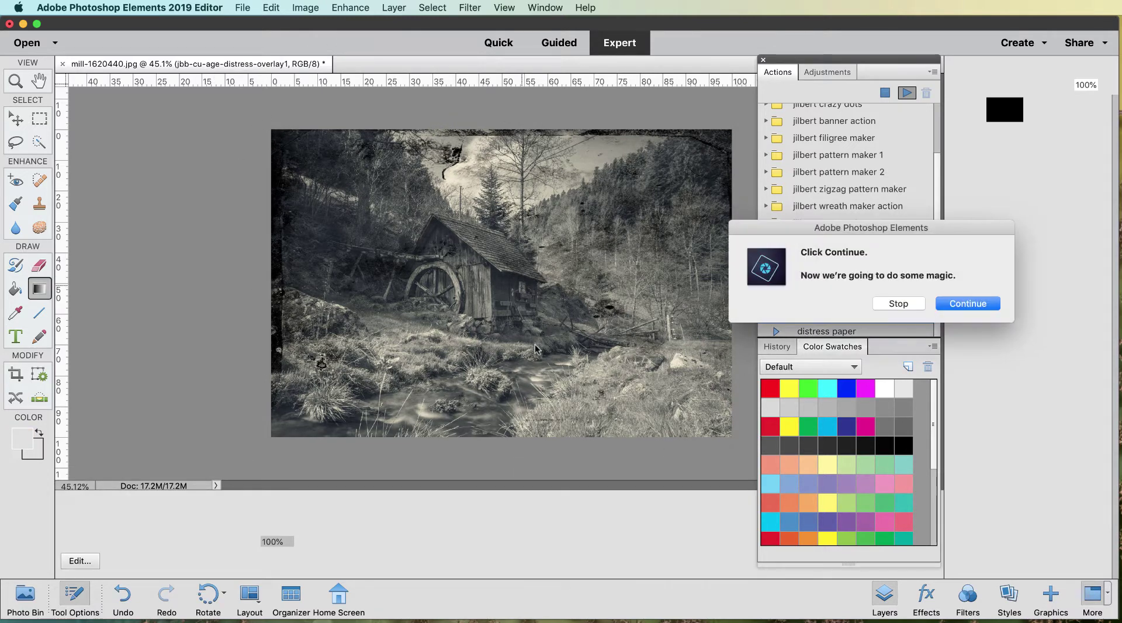
Continue the aging action and fill the backing layer with beige c1beab sampled from the mill photo
click(973, 301)
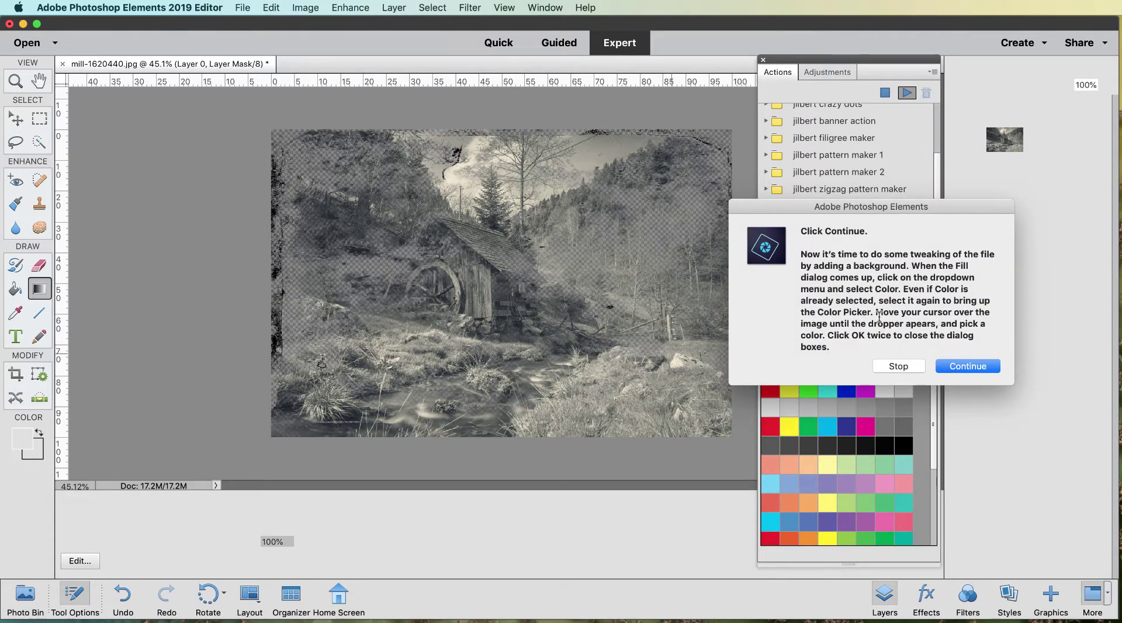
click(975, 367)
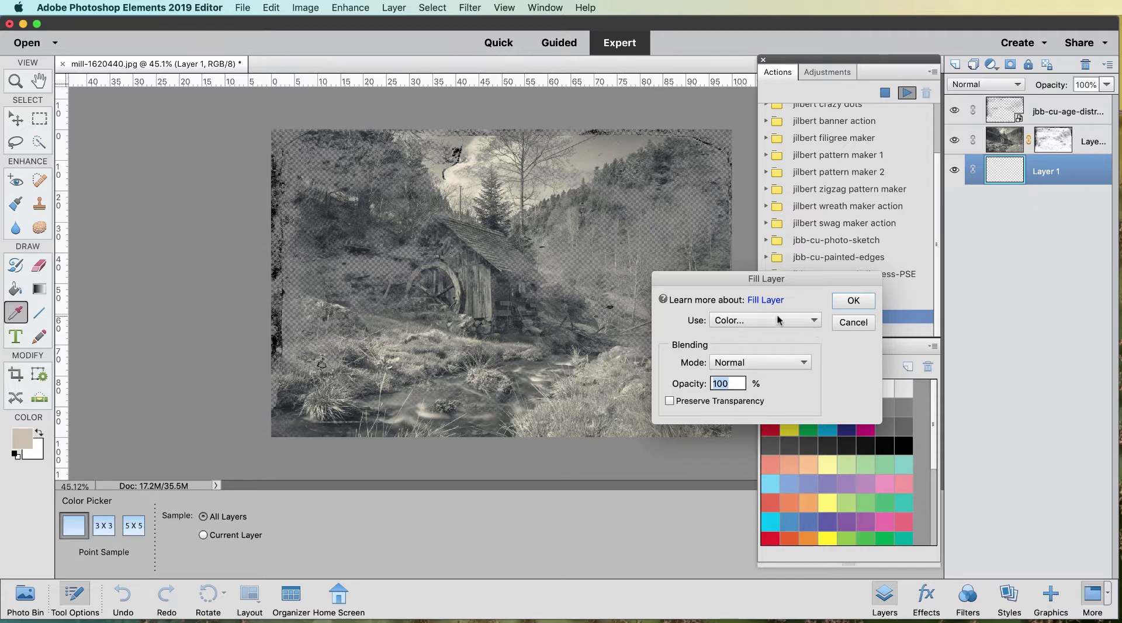
drag(798, 275, 773, 281)
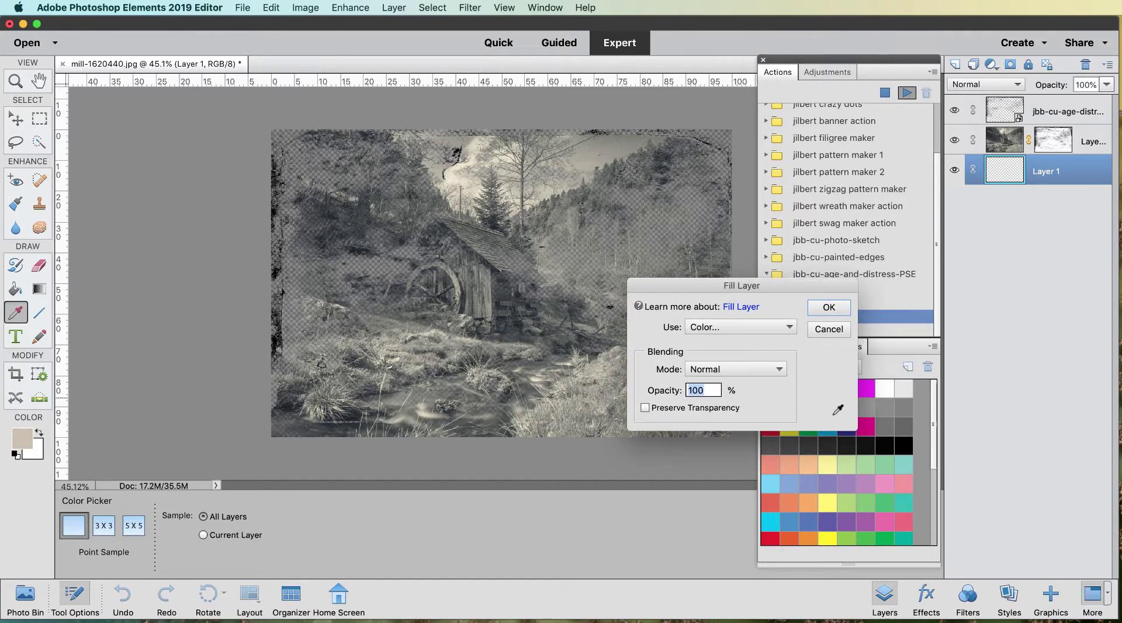
click(773, 329)
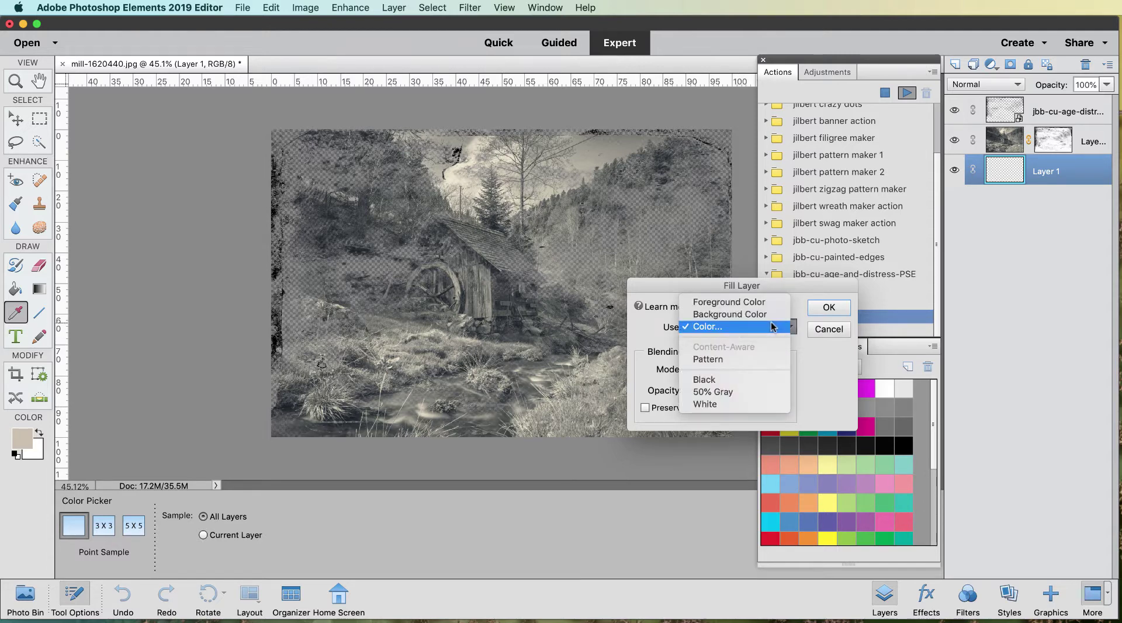
click(771, 327)
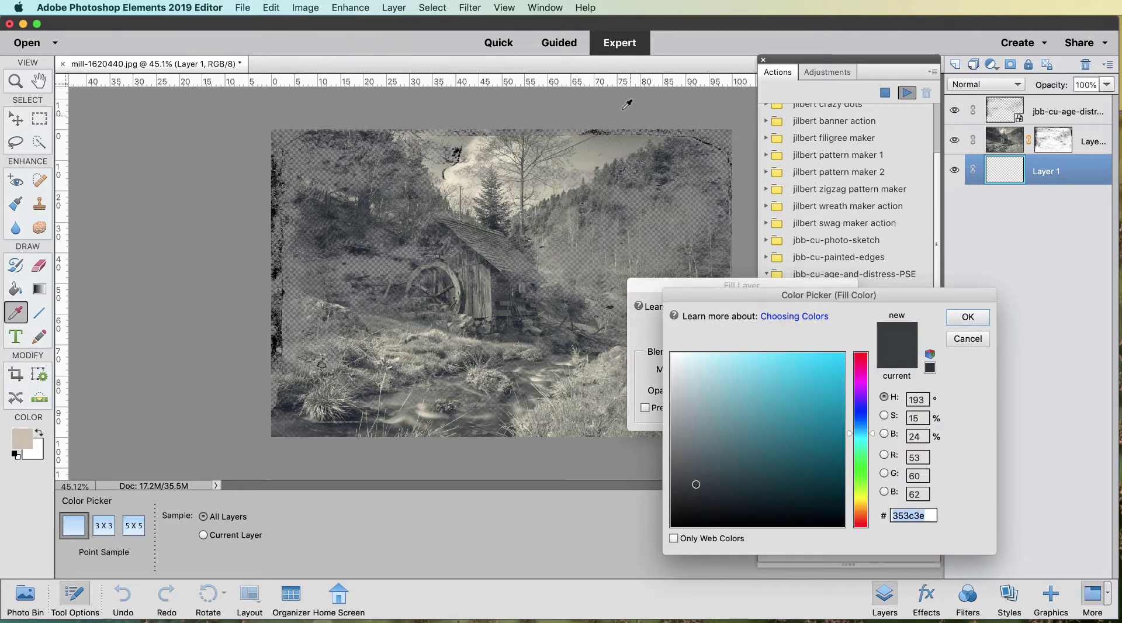
scroll(527, 234, up, 1)
scroll(527, 234, up, 2)
click(607, 429)
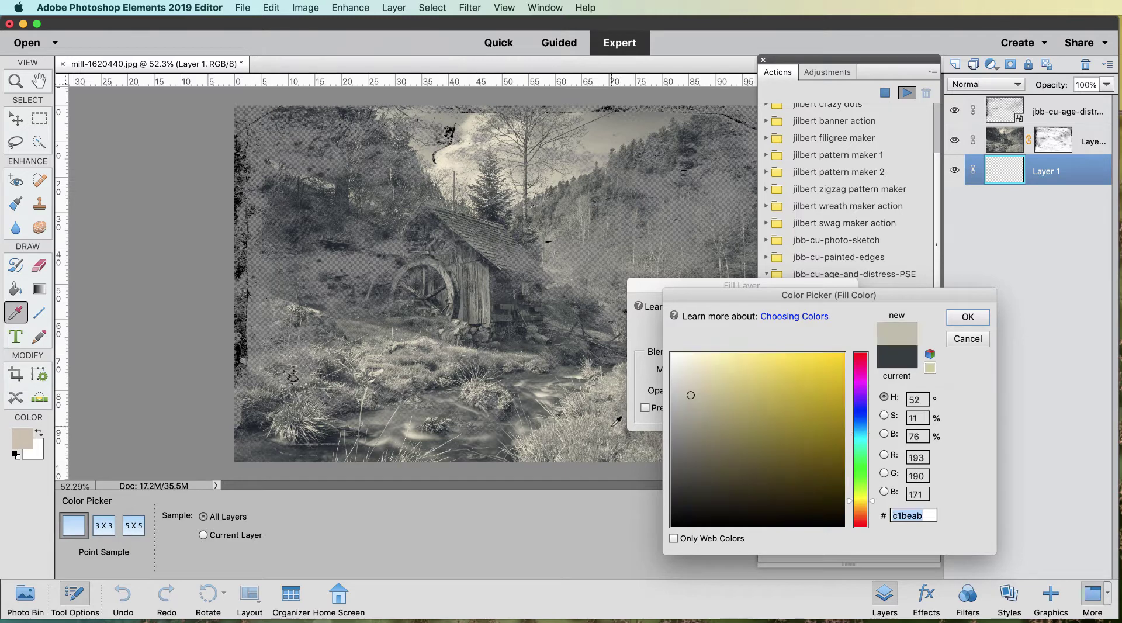
click(968, 316)
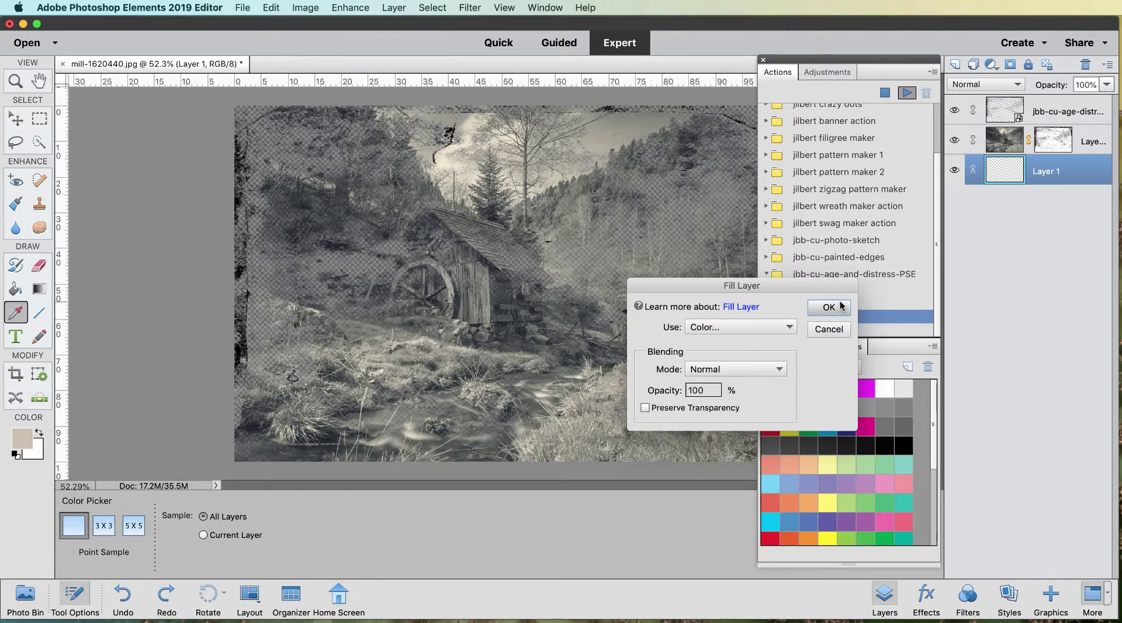
Apply the beige fill, pause the action, and try lowering Lightness in Hue/Saturation
click(827, 307)
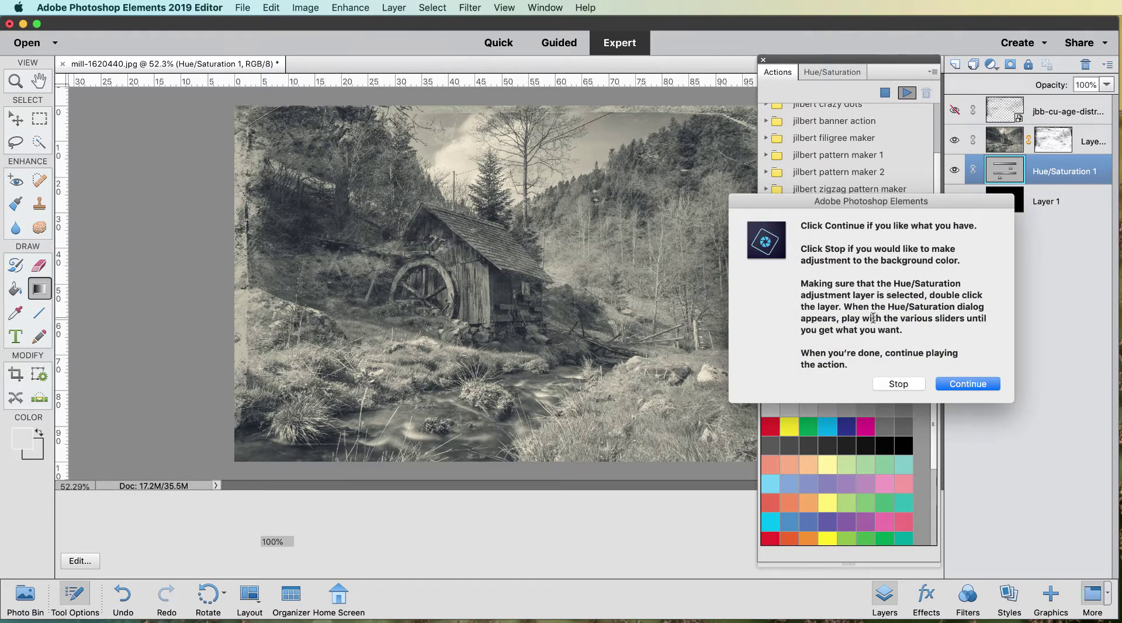
click(892, 388)
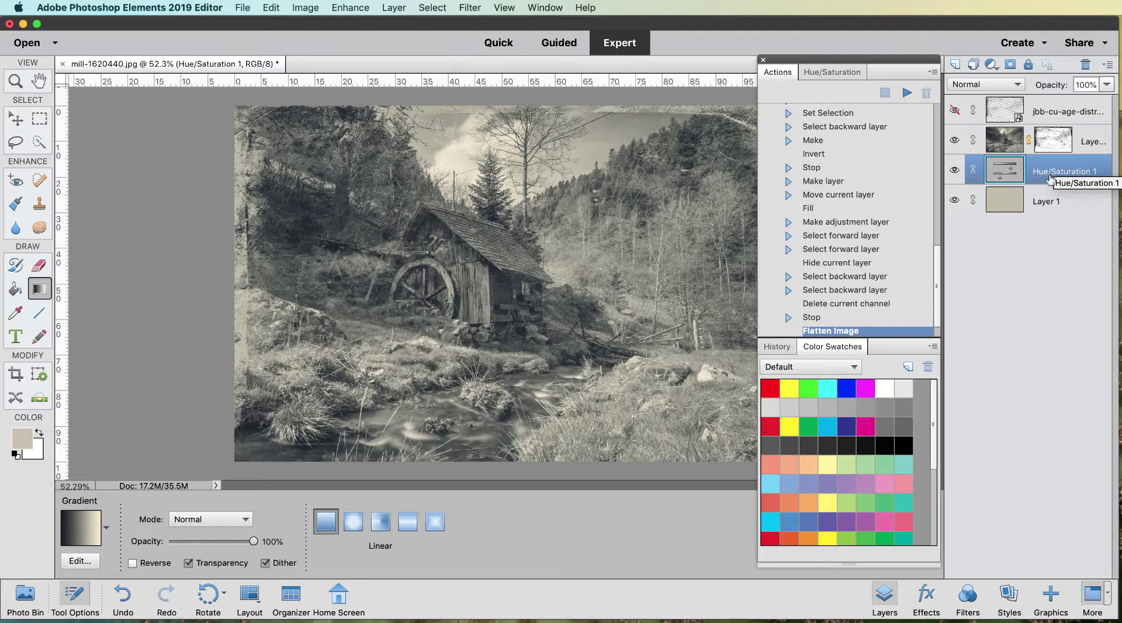
click(834, 74)
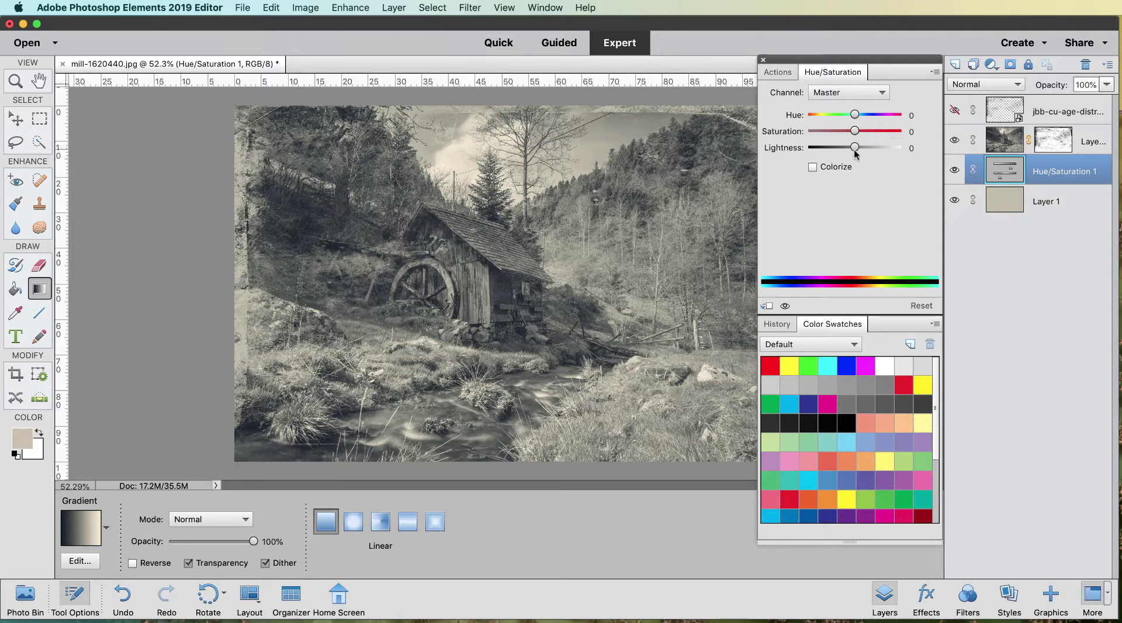
mouse_move(854, 147)
mouse_down()
mouse_move(818, 148)
mouse_move(853, 147)
mouse_move(852, 113)
mouse_move(879, 114)
mouse_move(902, 140)
mouse_move(879, 114)
mouse_move(856, 114)
mouse_move(856, 131)
mouse_move(935, 128)
mouse_move(852, 132)
mouse_up()
Reset the Hue/Saturation adjustment to Hue 0, Saturation 0 and Lightness 0
click(915, 115)
text(0)
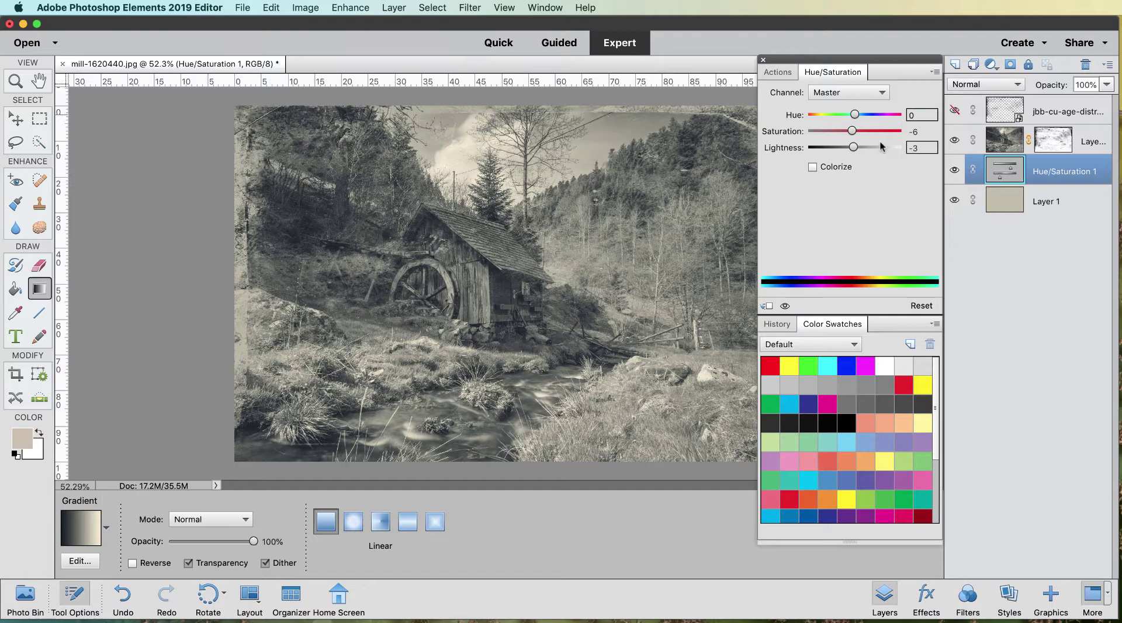
click(924, 131)
text(0)
click(907, 146)
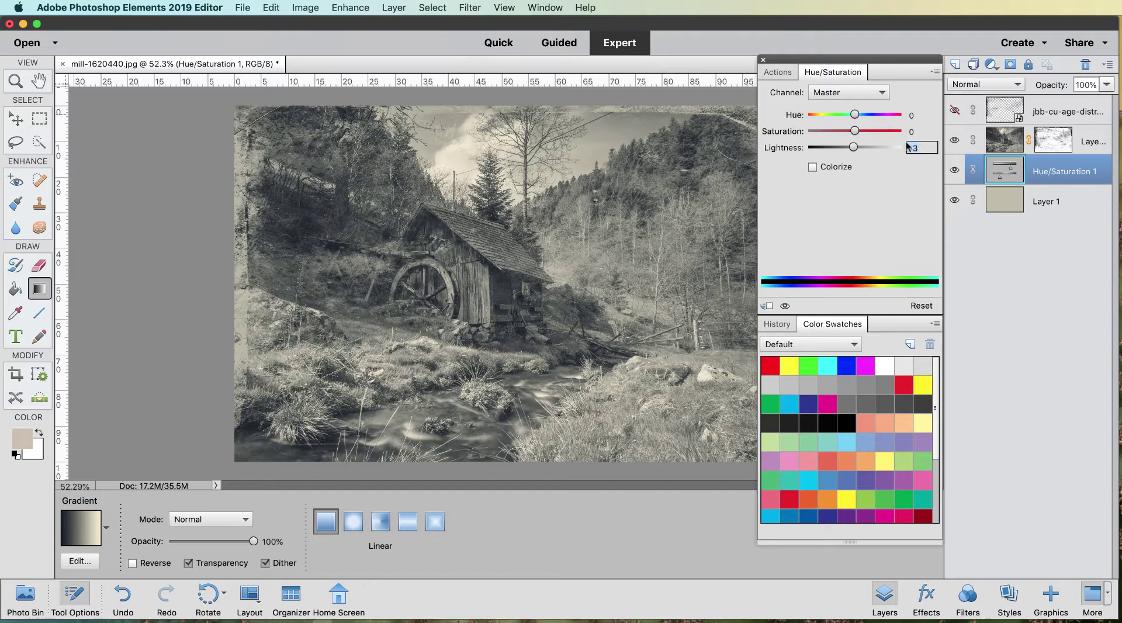
click(786, 72)
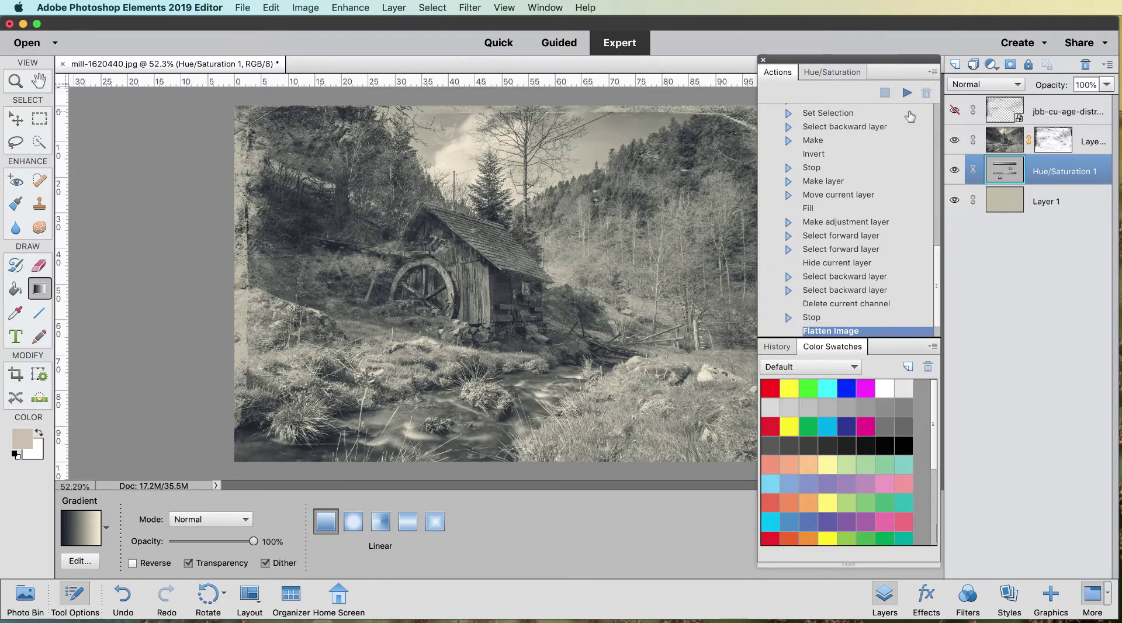
Resume the action and overwrite mill-1620440.jpg with the flattened photo at JPEG quality 10
click(906, 94)
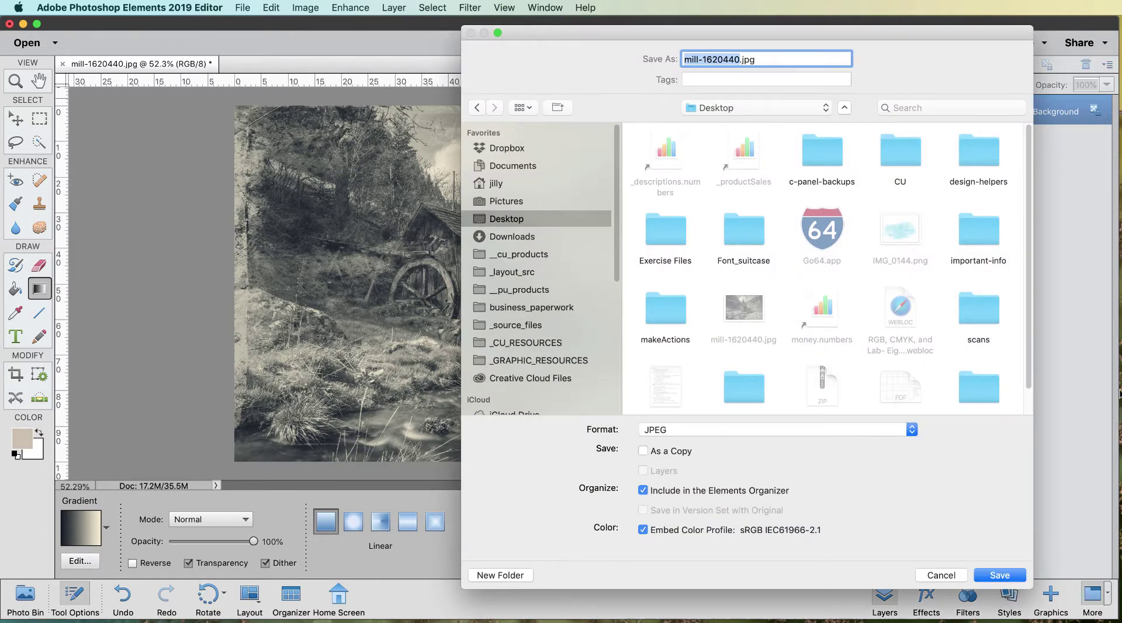
click(1017, 576)
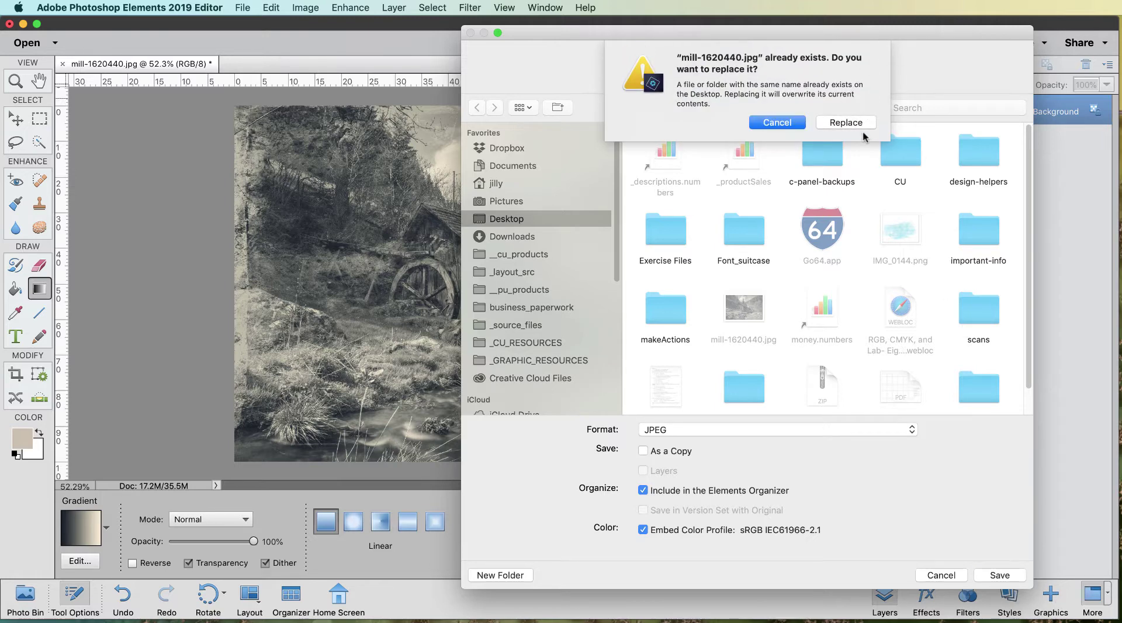
click(853, 125)
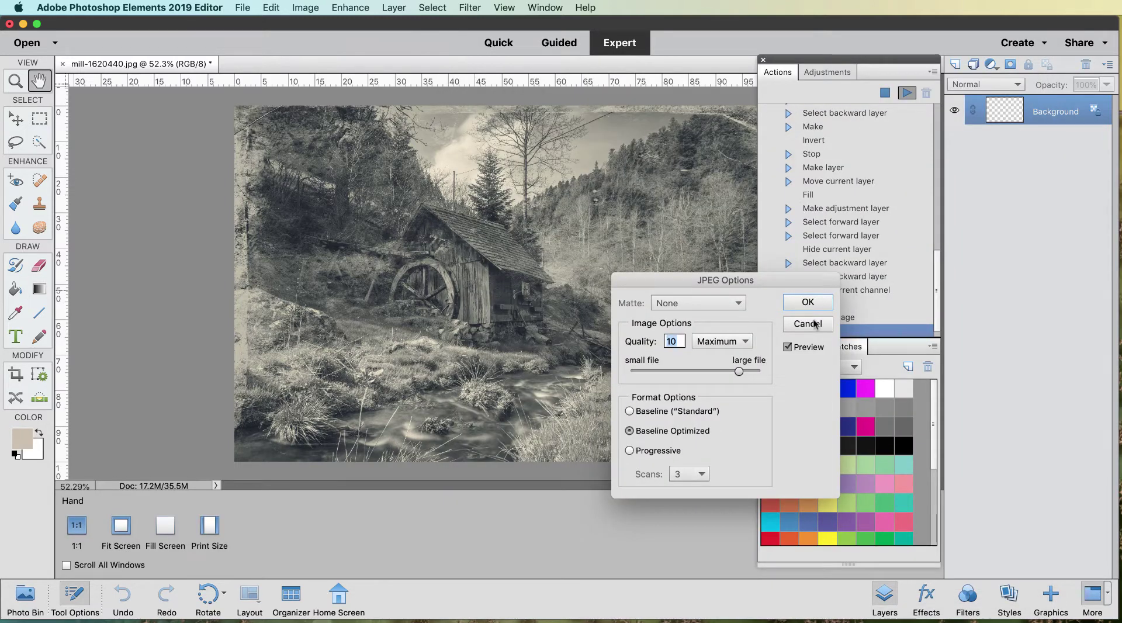
click(809, 302)
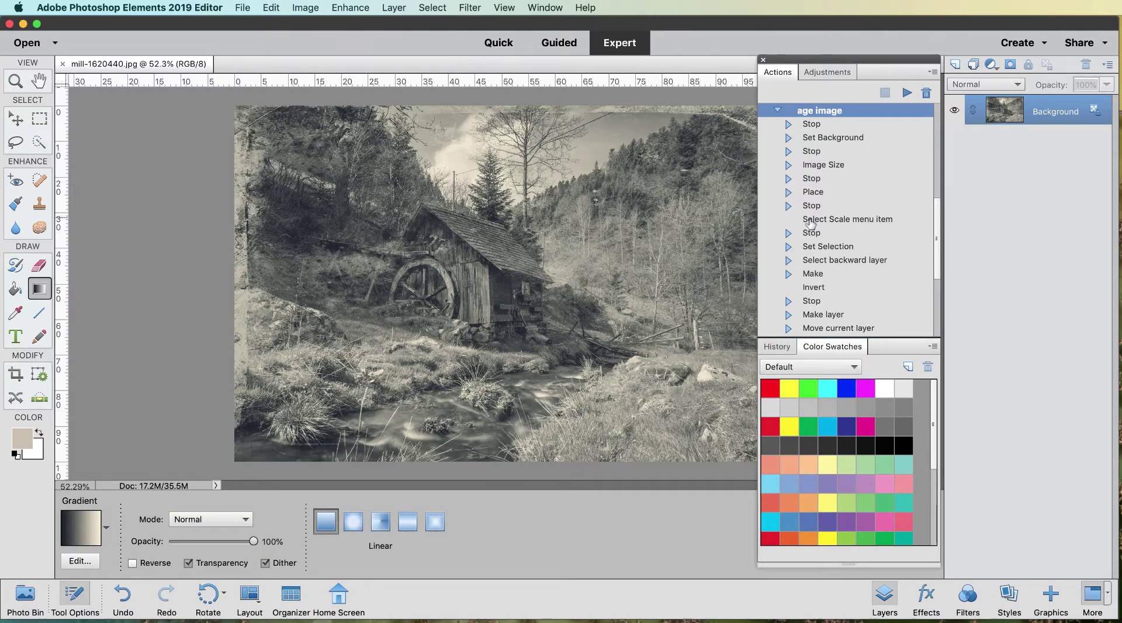
Collapse the age image action's steps and select the distress paper action
scroll(809, 223, up, 2)
scroll(794, 251, down, 5)
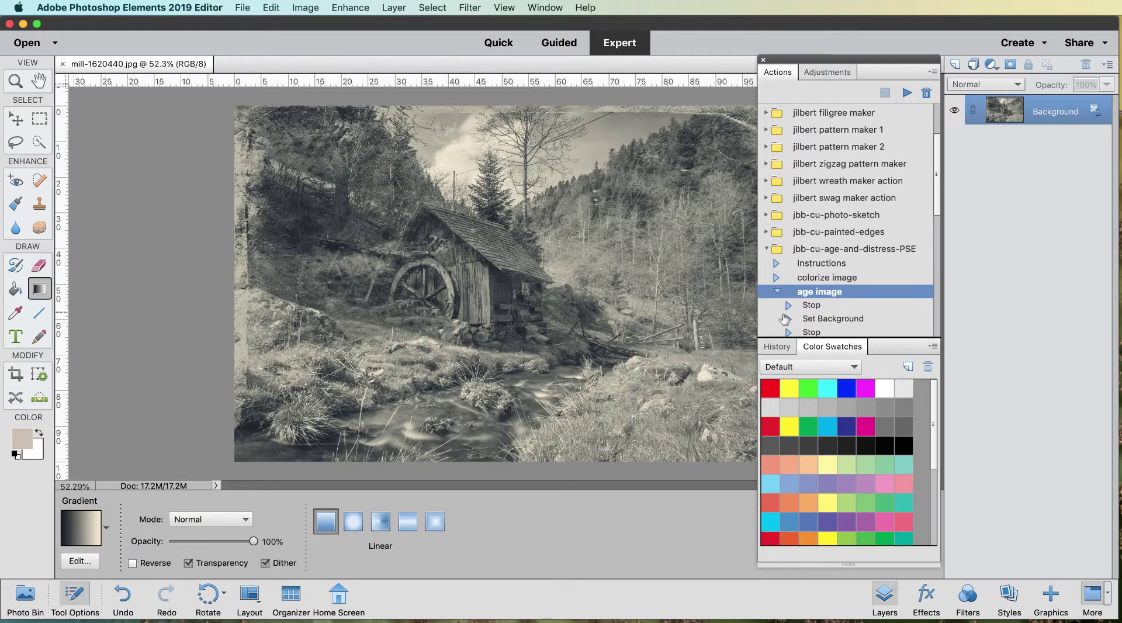
click(777, 291)
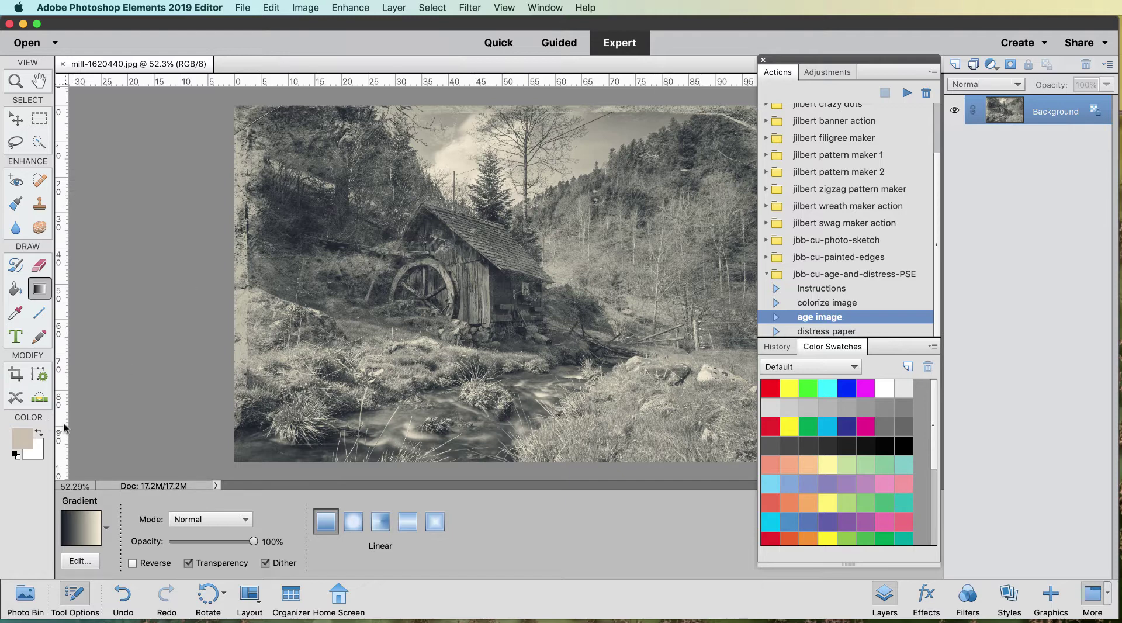
click(834, 331)
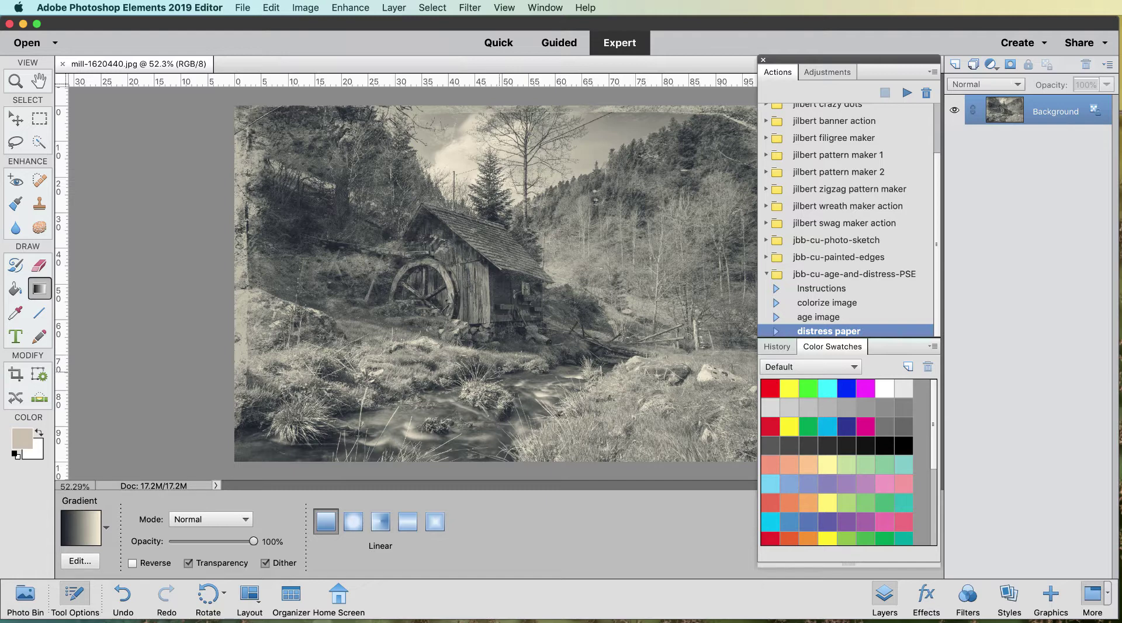
Close the mill photo, open jilbert_fruitSaladDays_pp05.jpg, and play the distress paper action
click(62, 64)
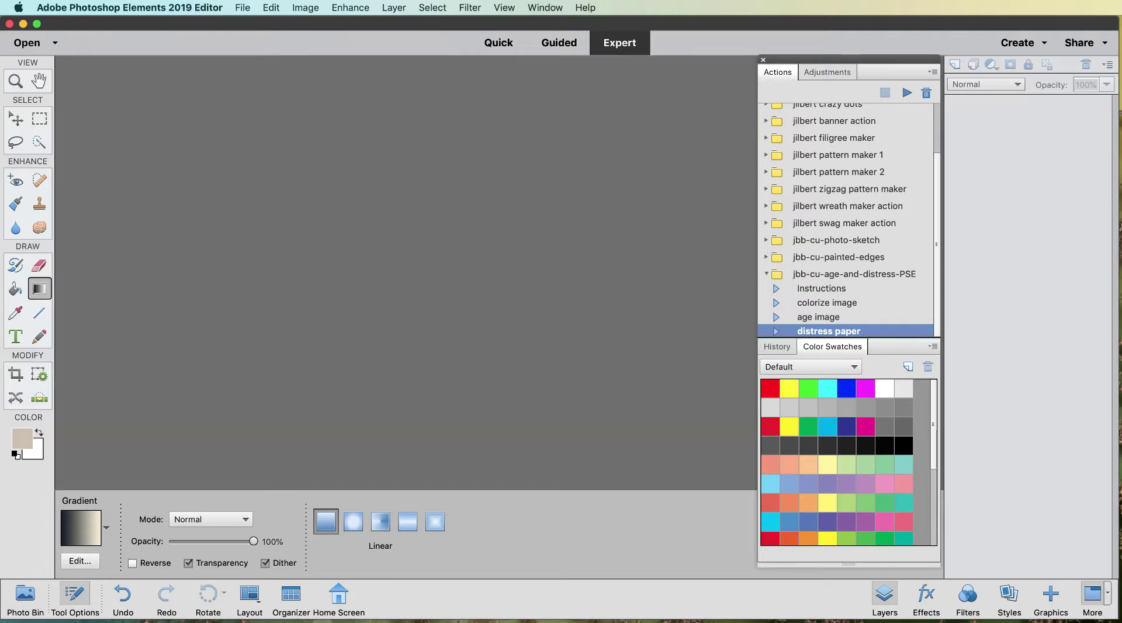
drag(875, 415, 476, 321)
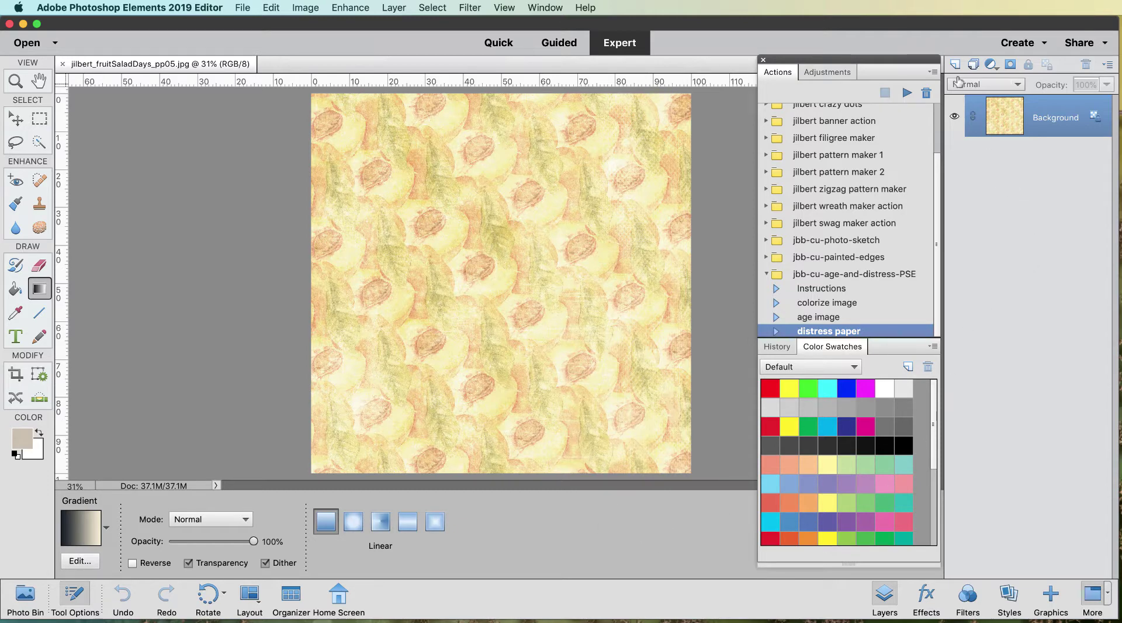
click(907, 93)
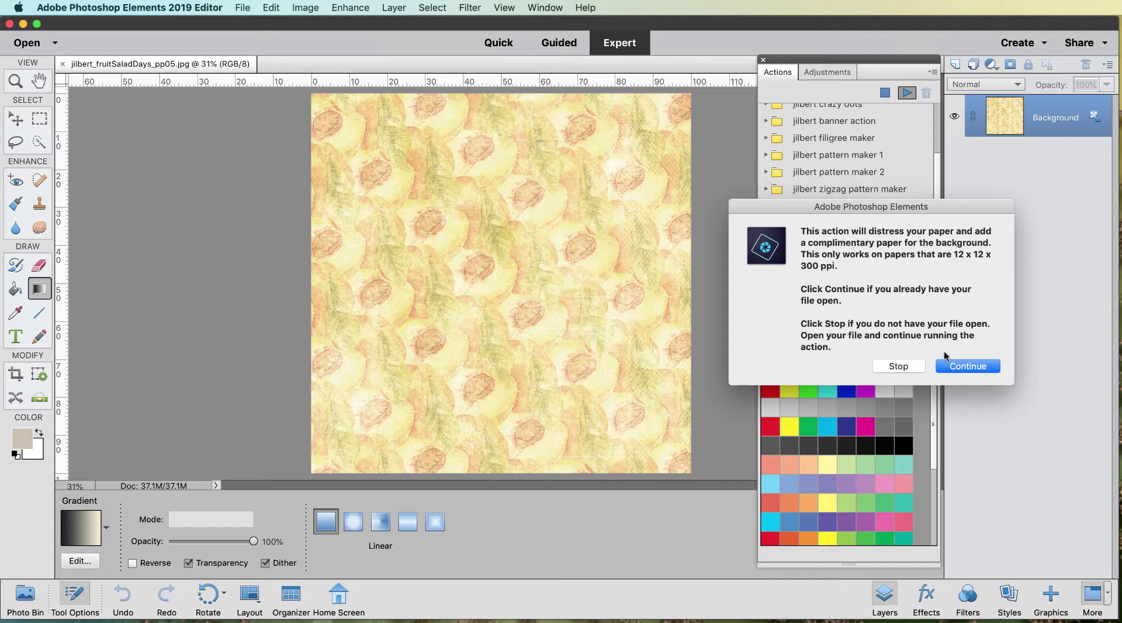
Place the third overlay from jbb-cu-age-distress-overlays onto the fruit paper and continue the action
click(968, 367)
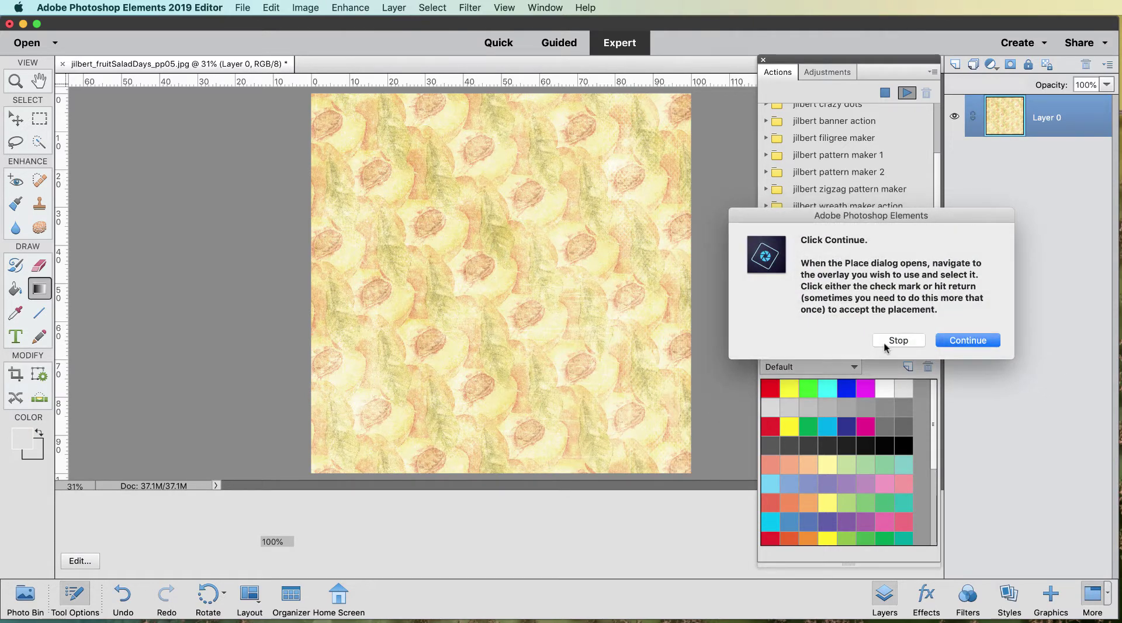
click(965, 339)
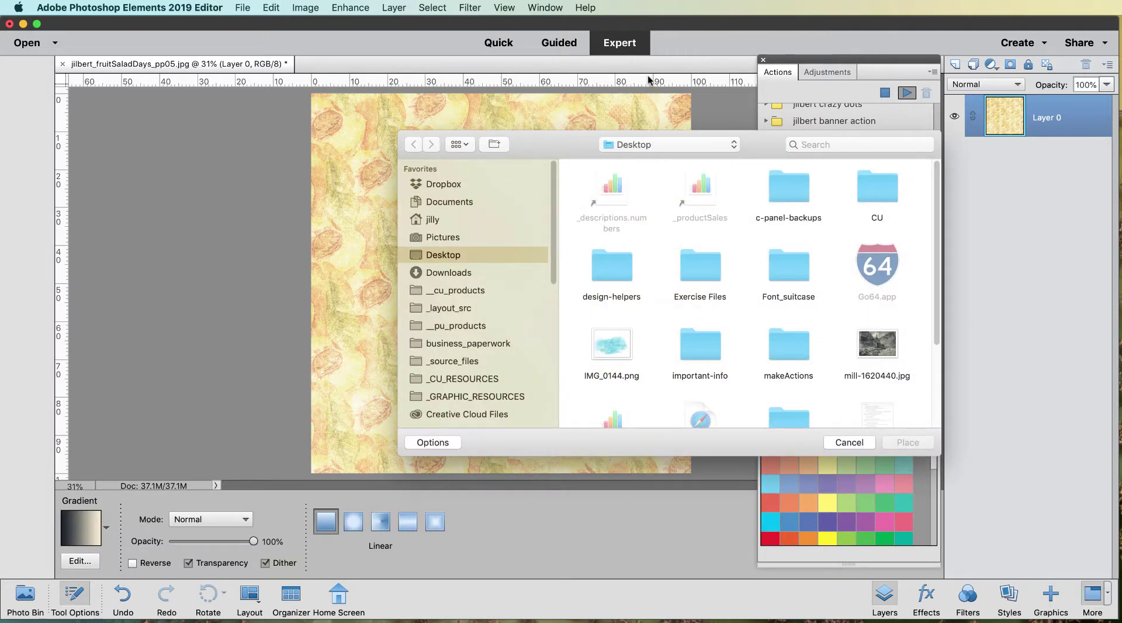
click(650, 146)
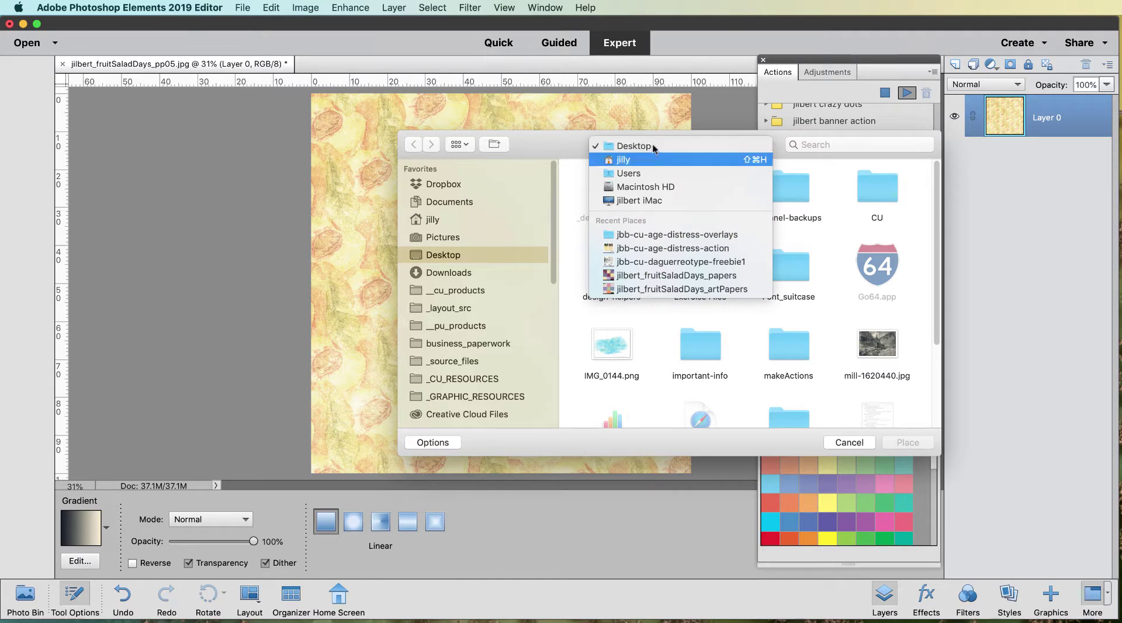
click(658, 238)
click(737, 202)
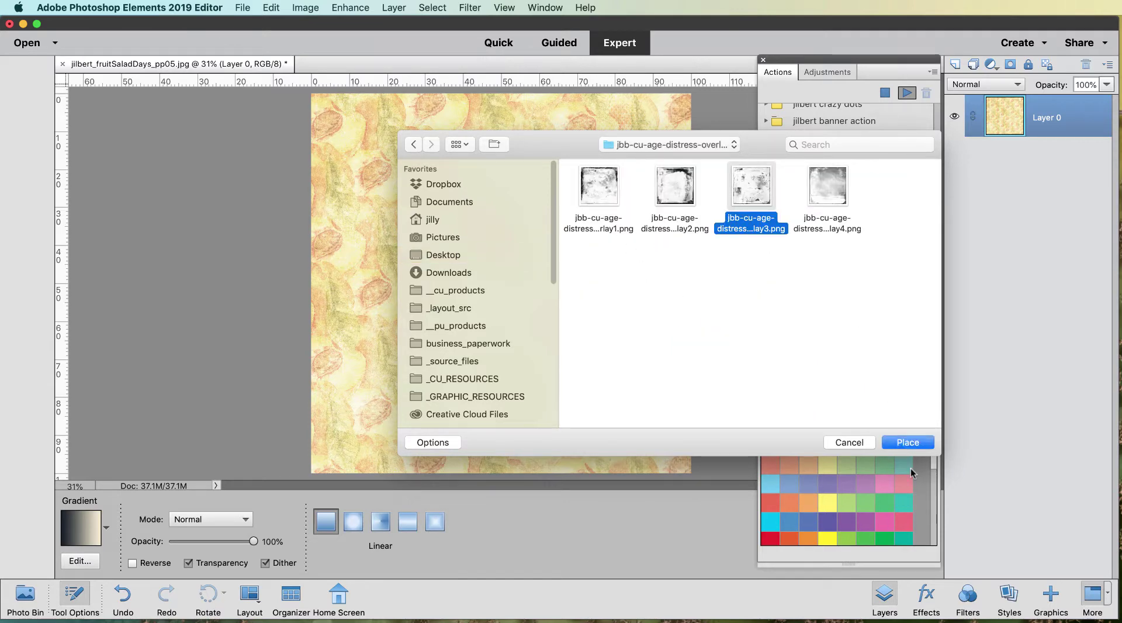
click(915, 444)
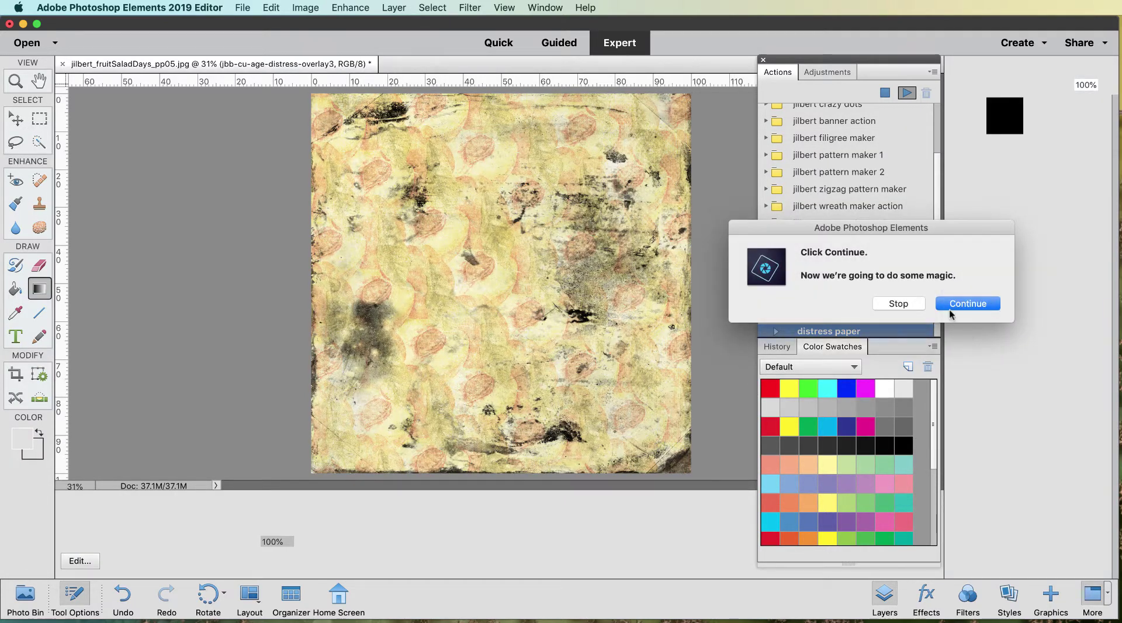
click(953, 304)
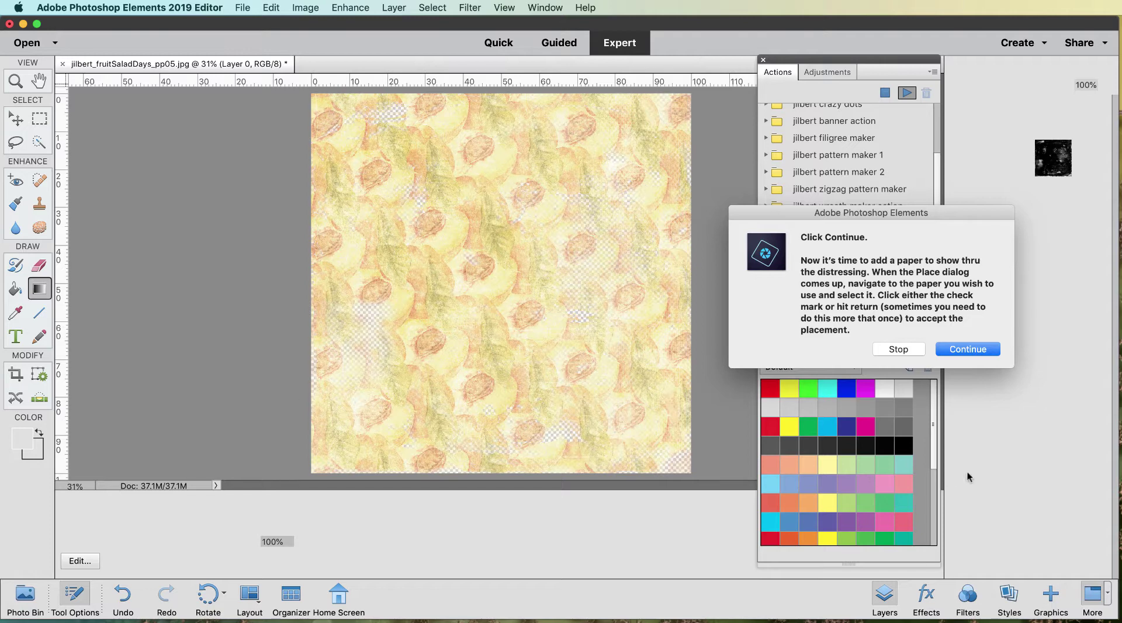
Place jilbert_fruitSaladDays_ap04.jpg from _source_files > actions > age-distress-lt as the backing paper
click(963, 351)
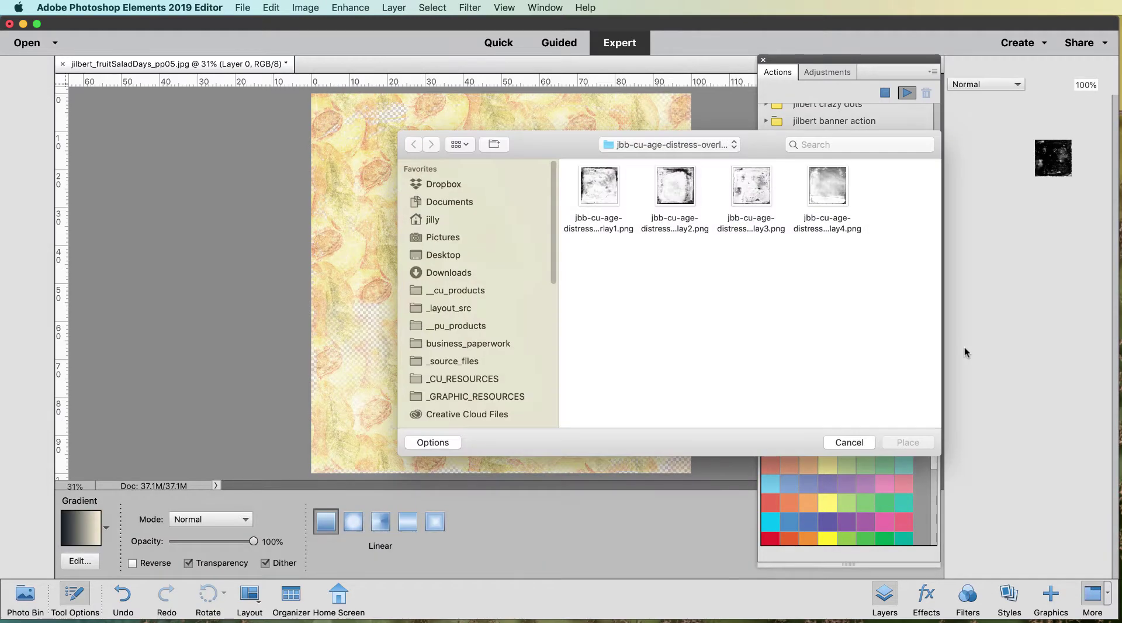
click(663, 147)
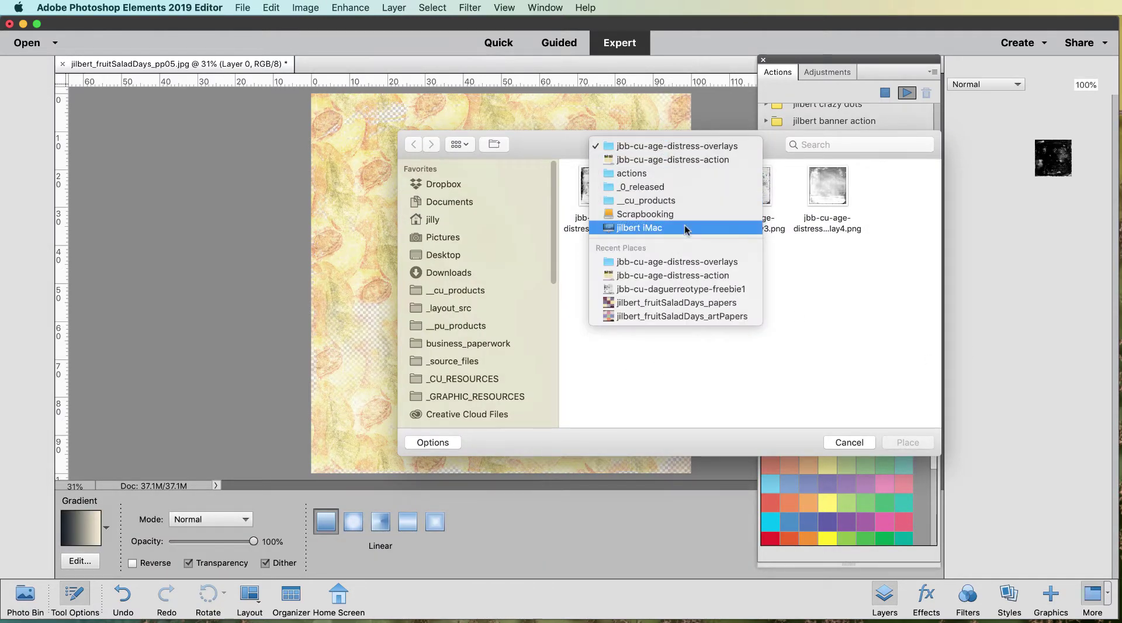
click(465, 421)
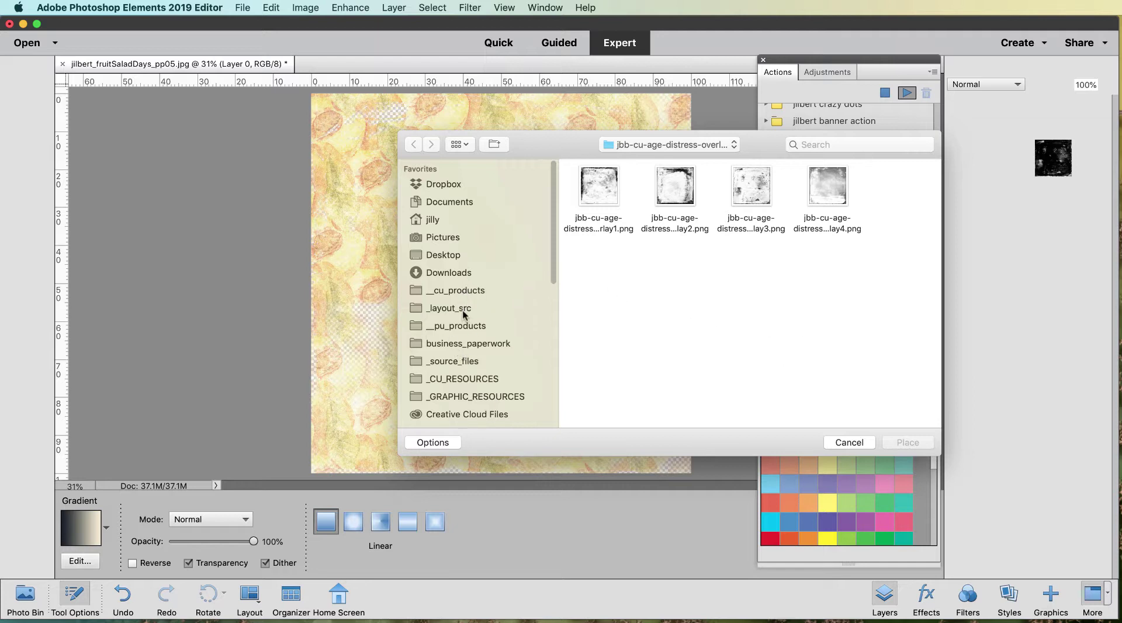
click(453, 362)
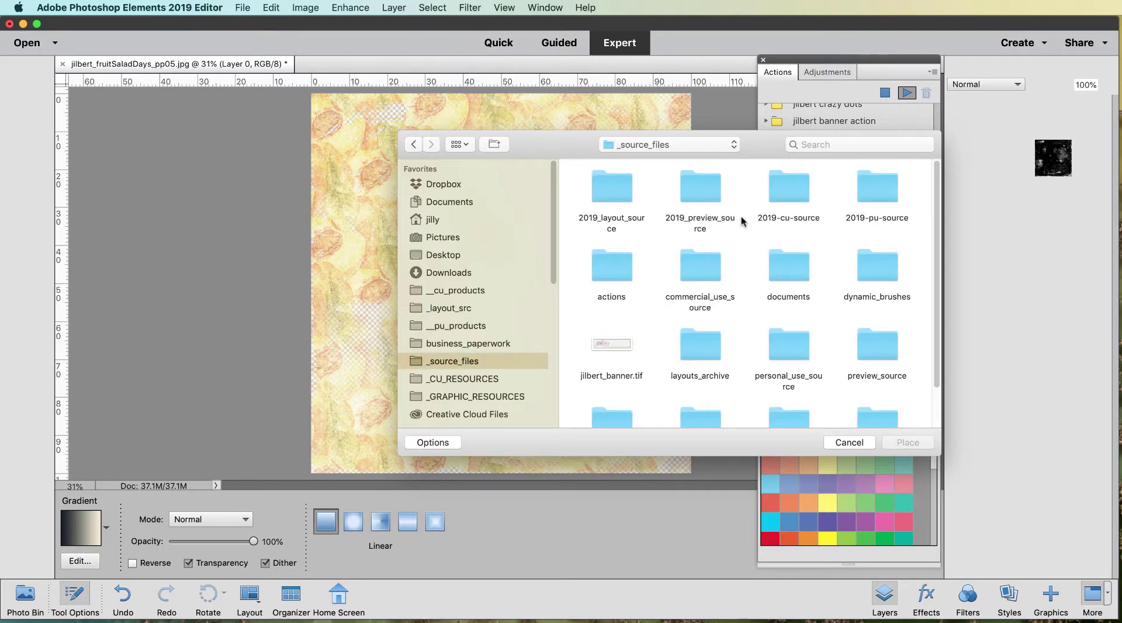
double_click(610, 280)
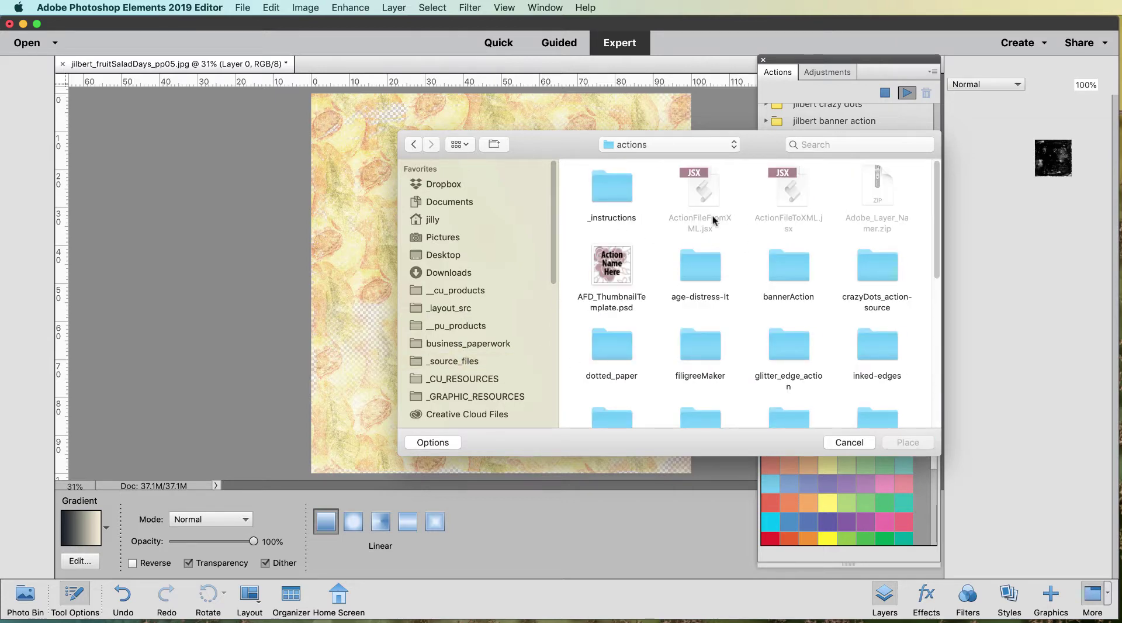
double_click(694, 275)
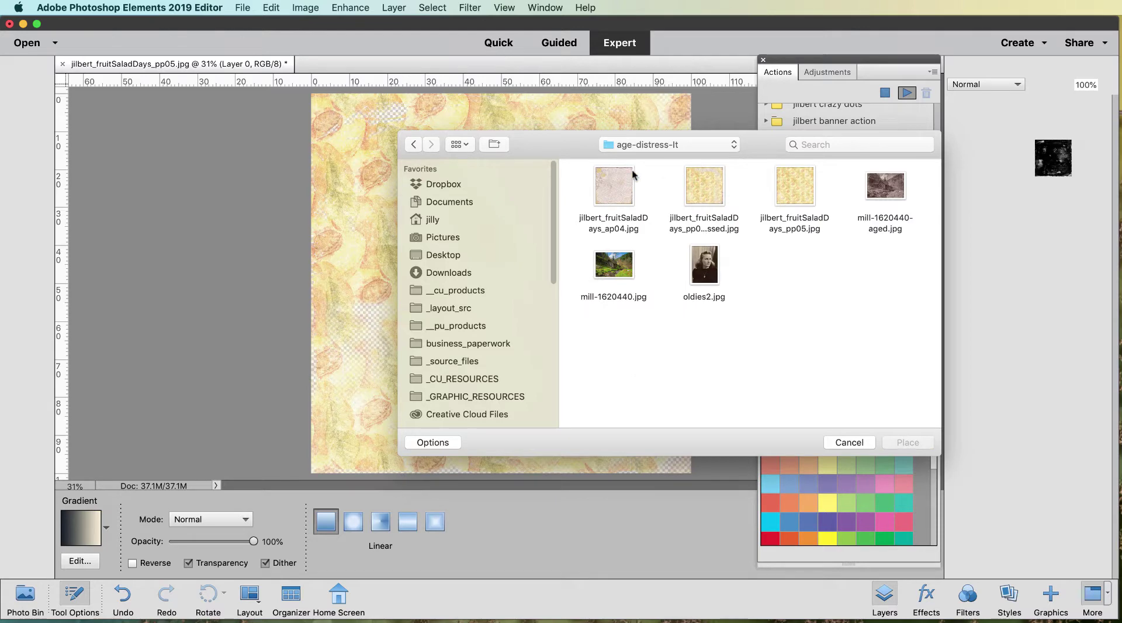
click(628, 191)
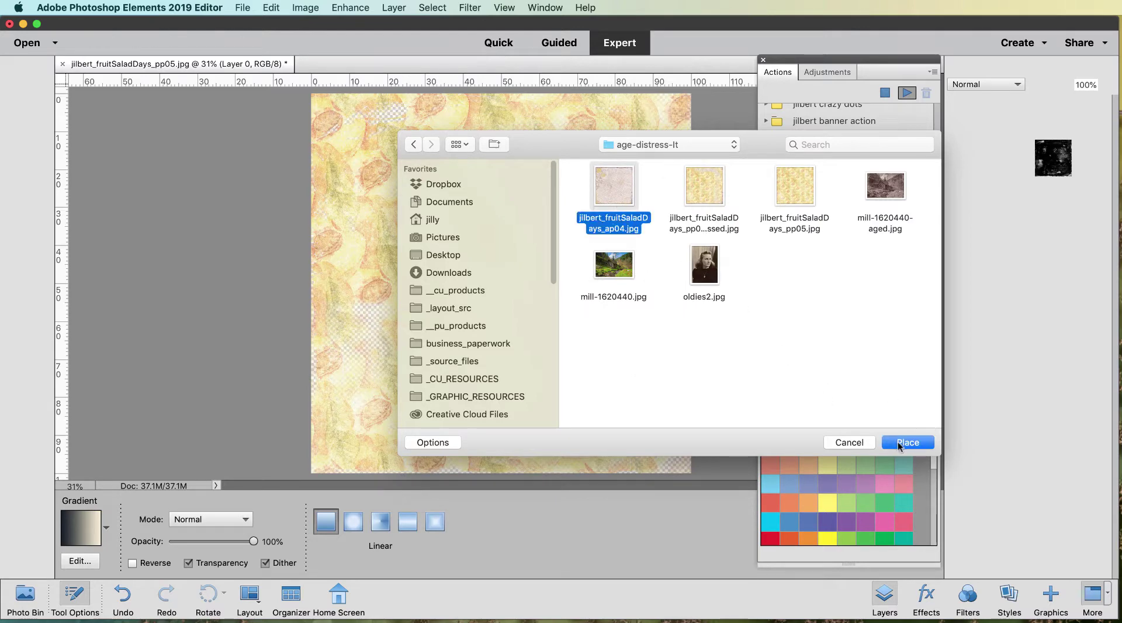
click(898, 442)
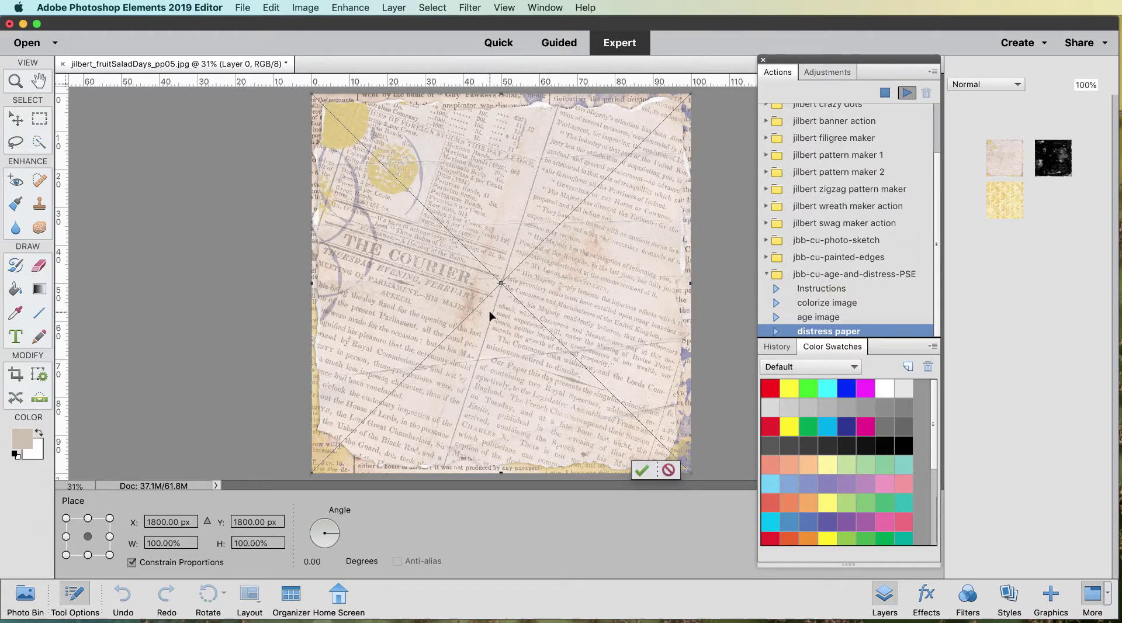
key(Return)
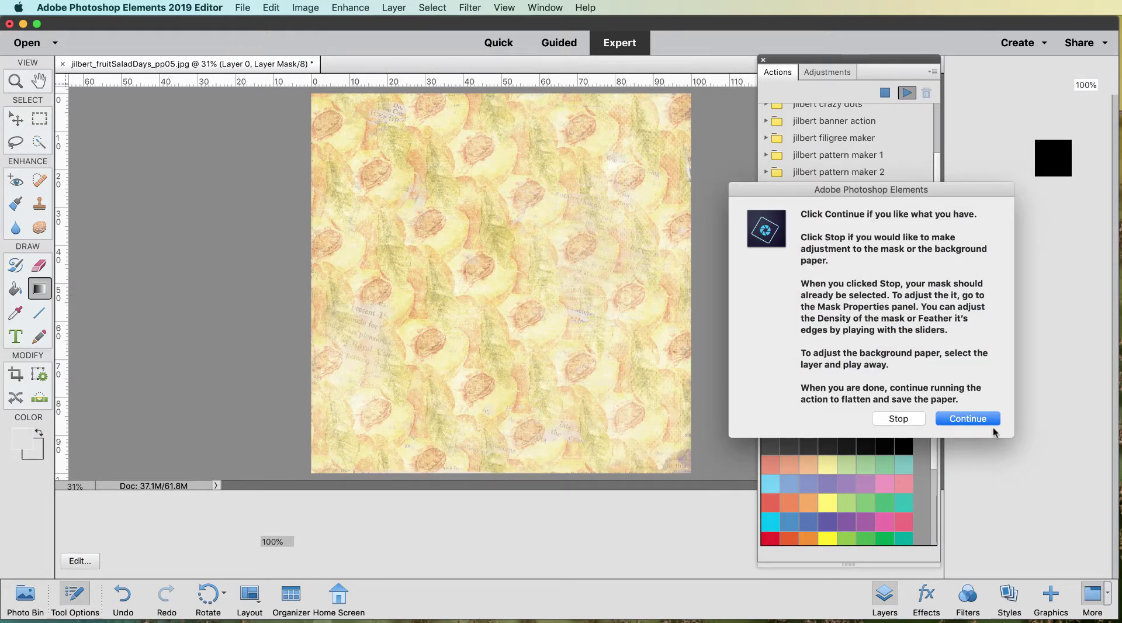
Flatten the distressed paper and save it as jilbert_fruitSaladDays_pp05.jpg at JPEG quality 10
click(966, 417)
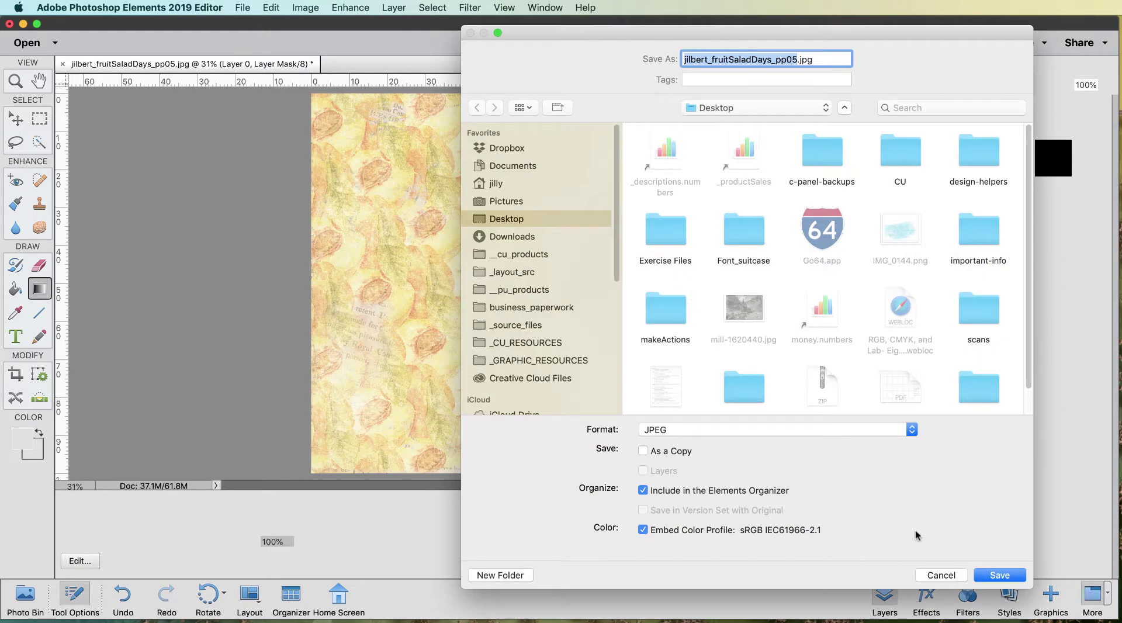
click(1000, 575)
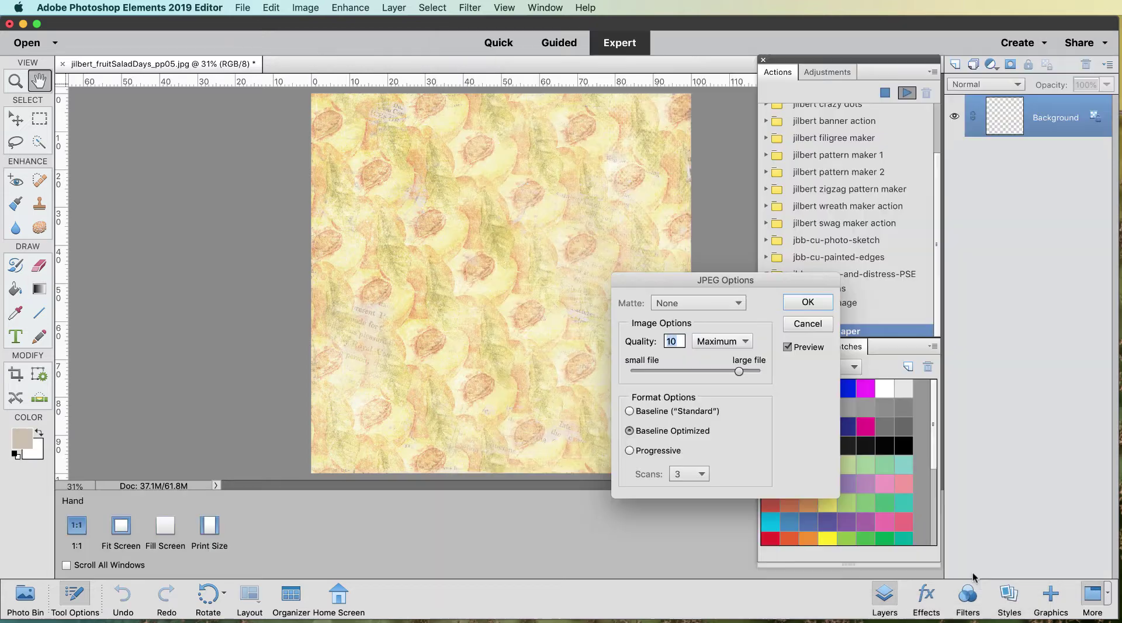
click(824, 304)
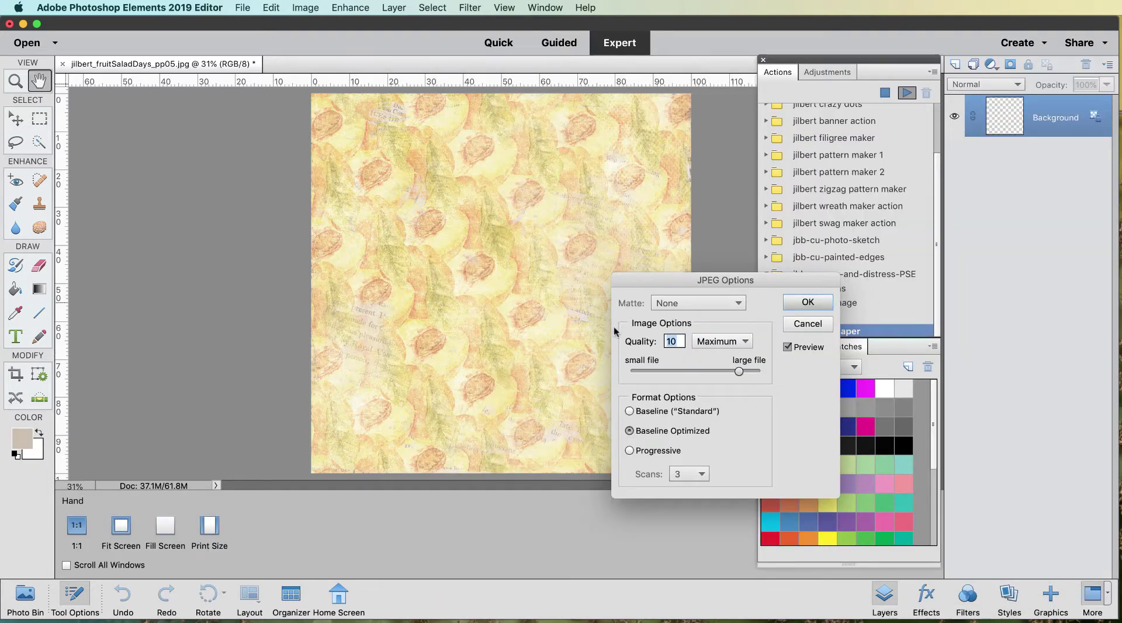
scroll(604, 332, up, 5)
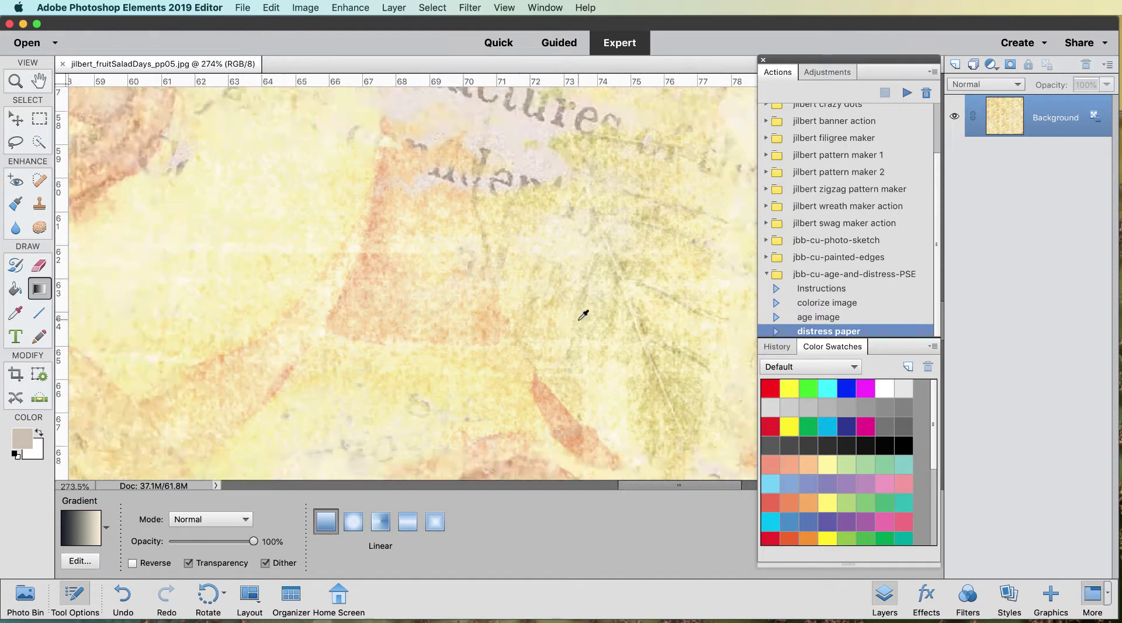
scroll(582, 320, down, 5)
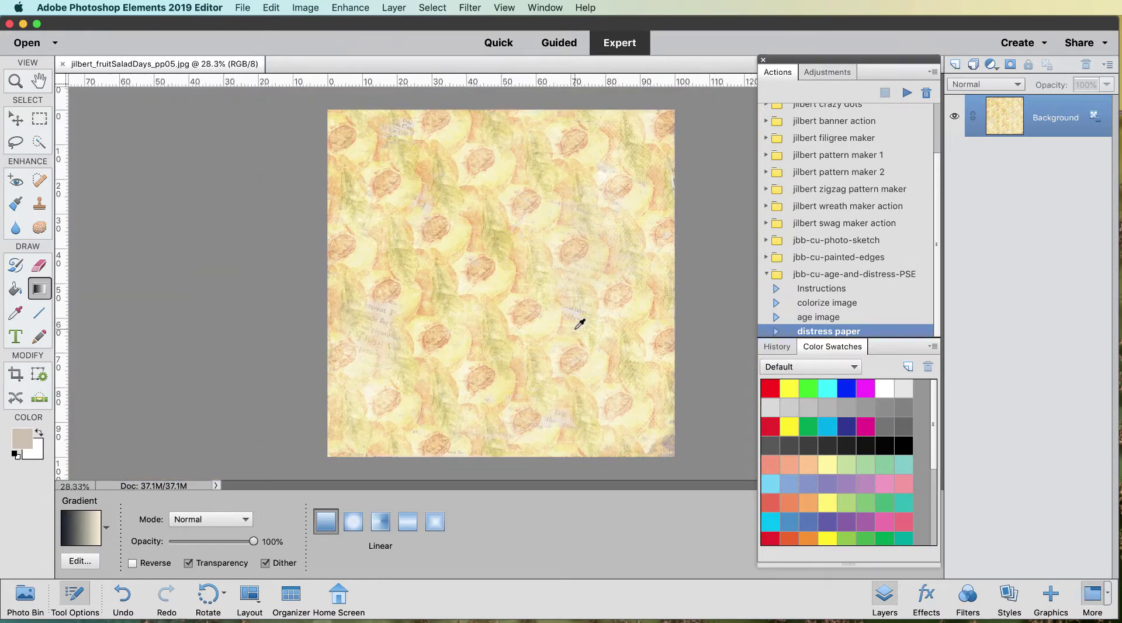
Apply Enhance > Adjust Color > Remove Color so the fruit paper shows only grey tones
scroll(578, 326, up, 1)
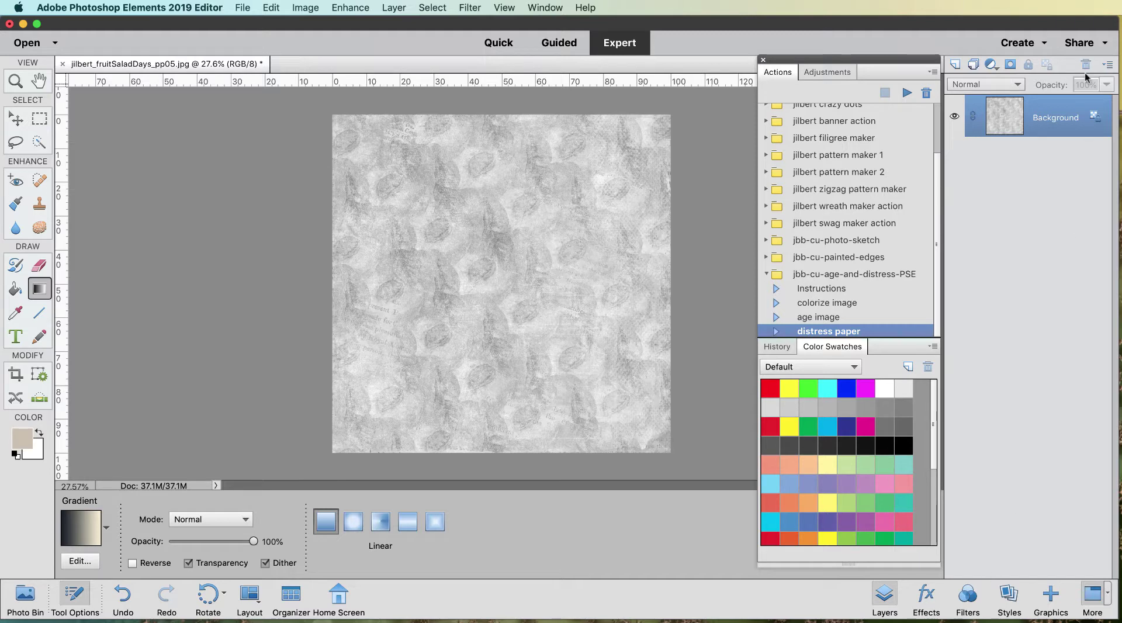
Add a new layer and fill it with magenta using the Paint Bucket
click(955, 64)
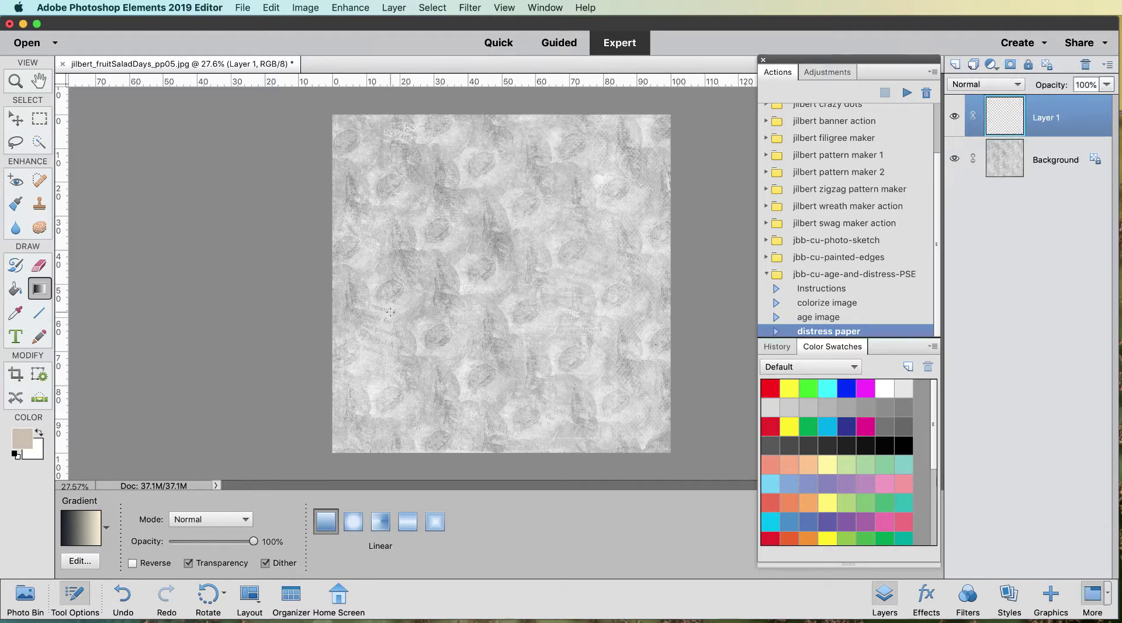
click(16, 290)
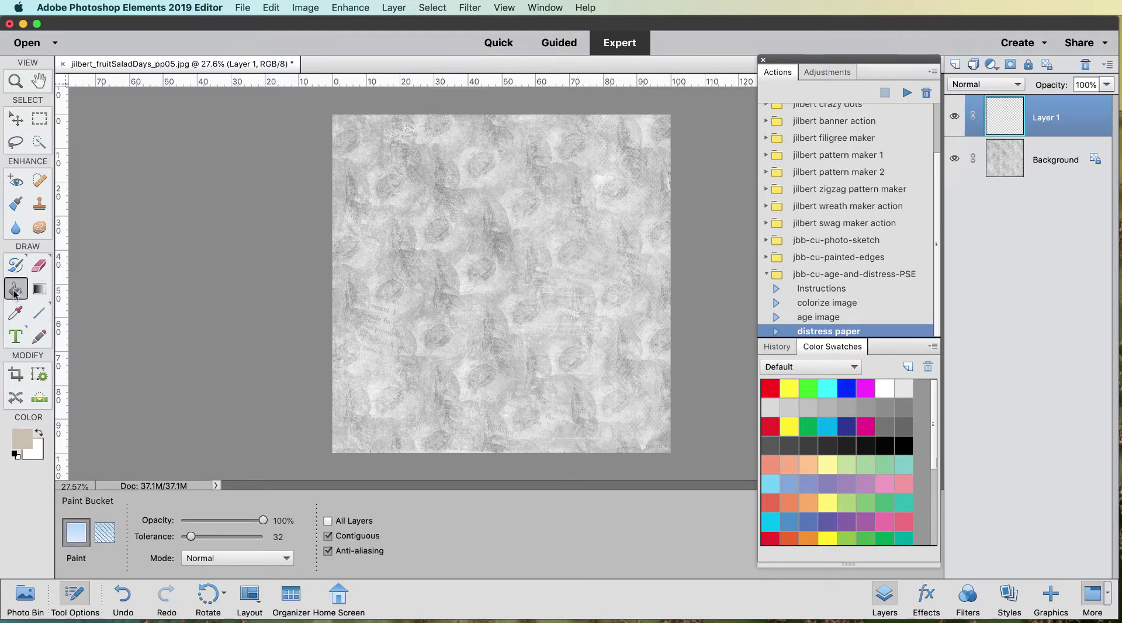
click(863, 426)
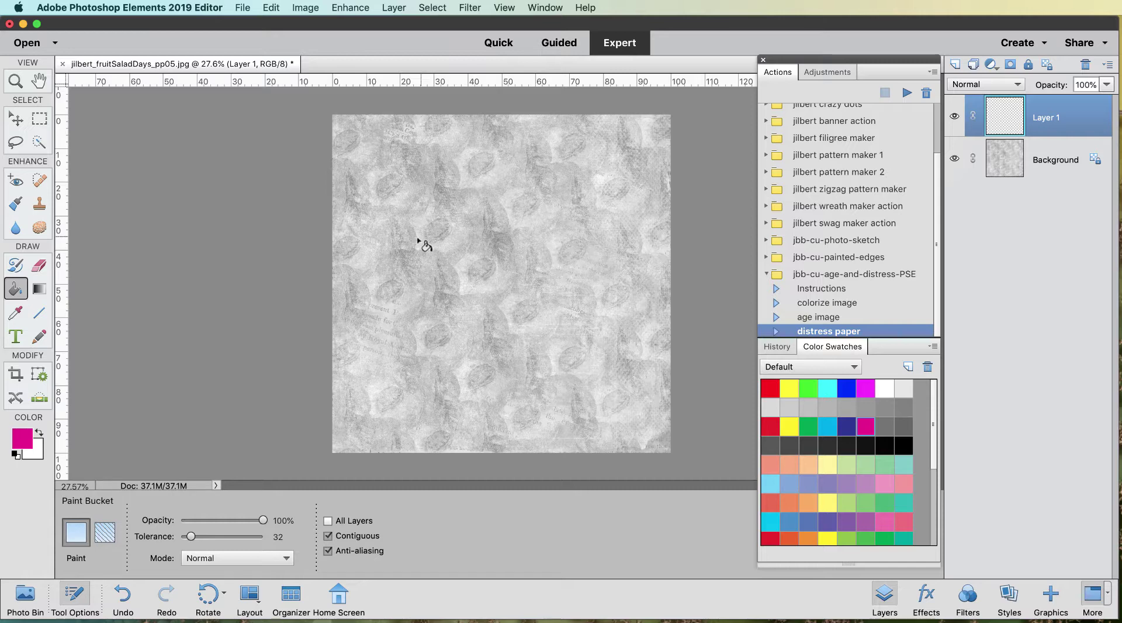
click(425, 245)
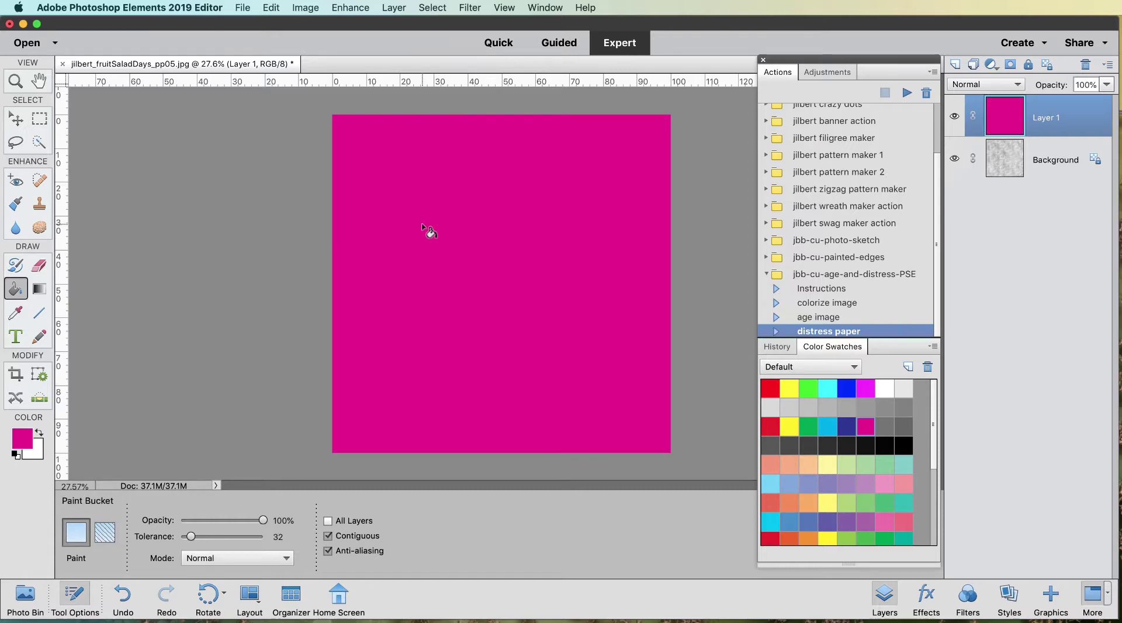
Set the magenta layer's blend mode to Color, then to Overlay
click(997, 86)
click(951, 391)
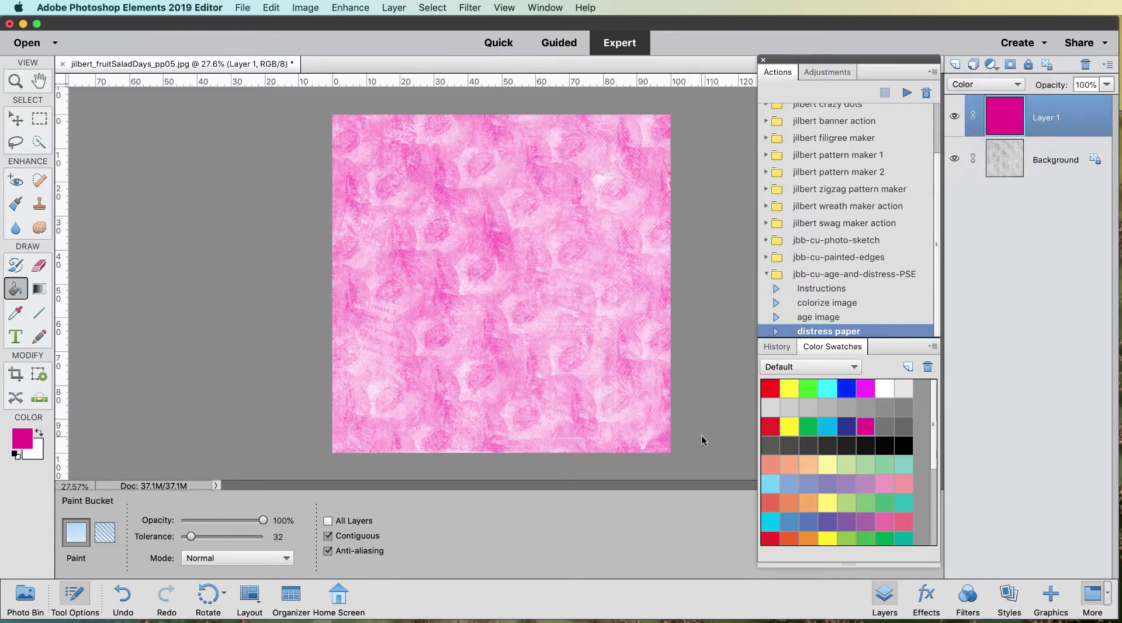
click(993, 87)
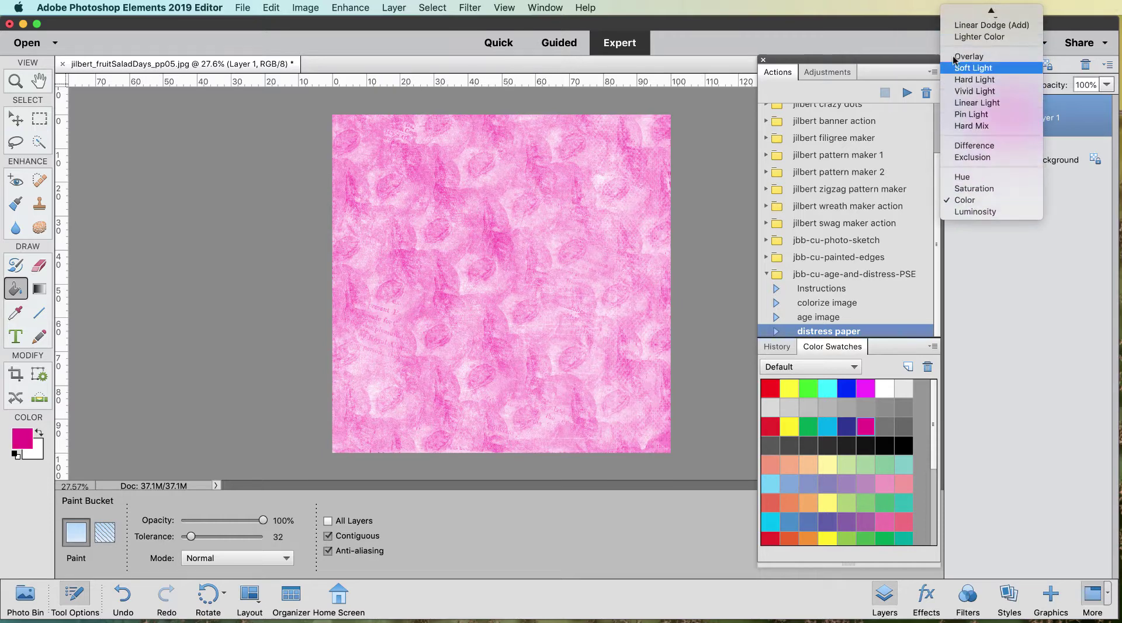
click(968, 57)
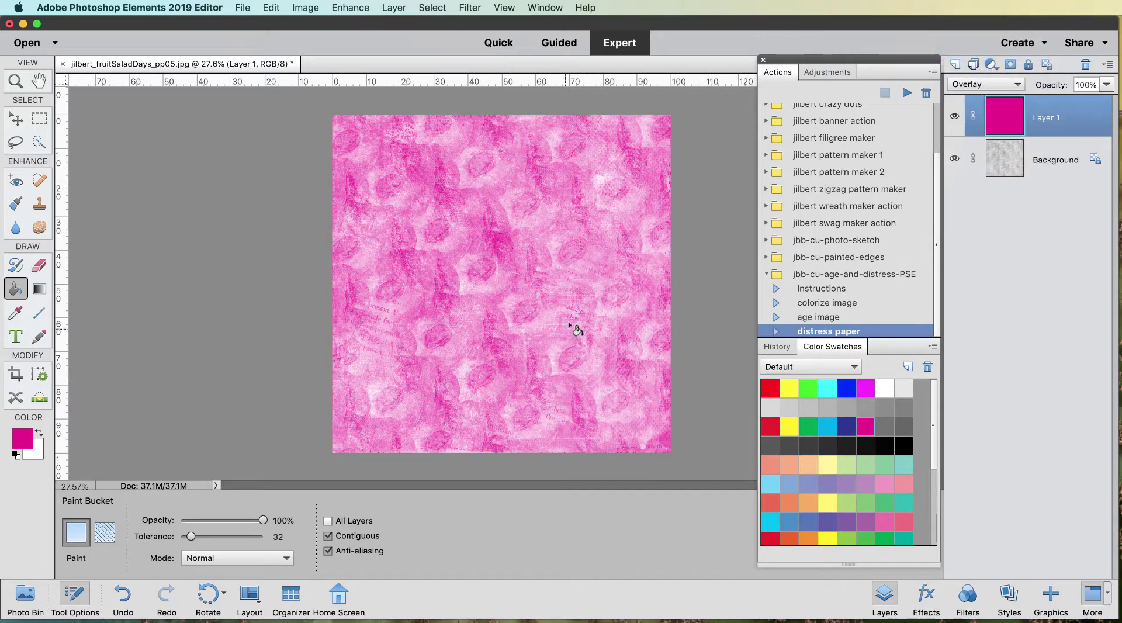
scroll(572, 332, up, 3)
scroll(572, 331, down, 4)
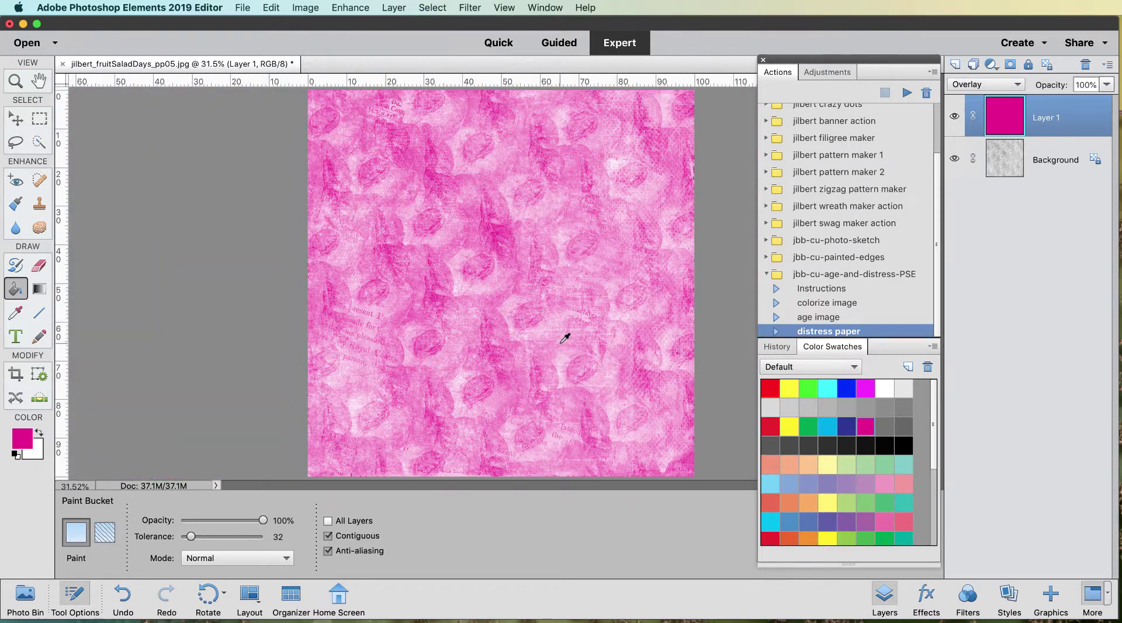